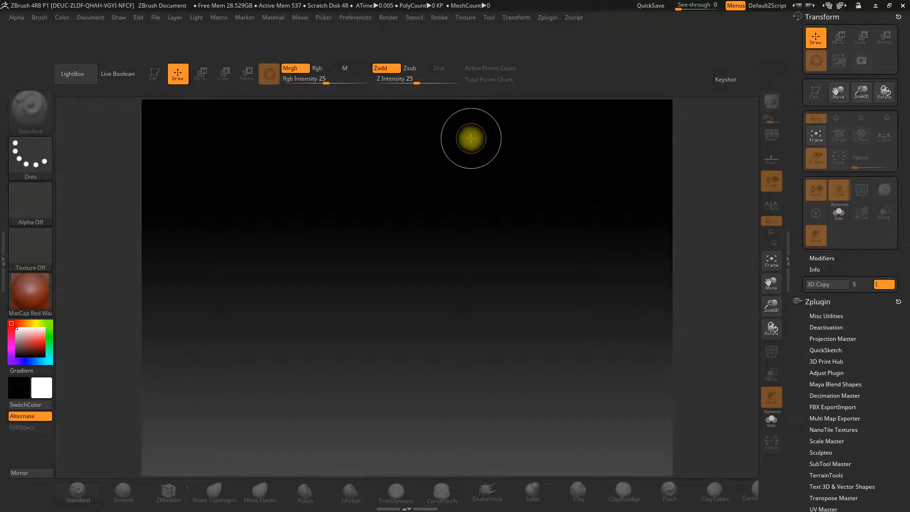
left_click(354, 20)
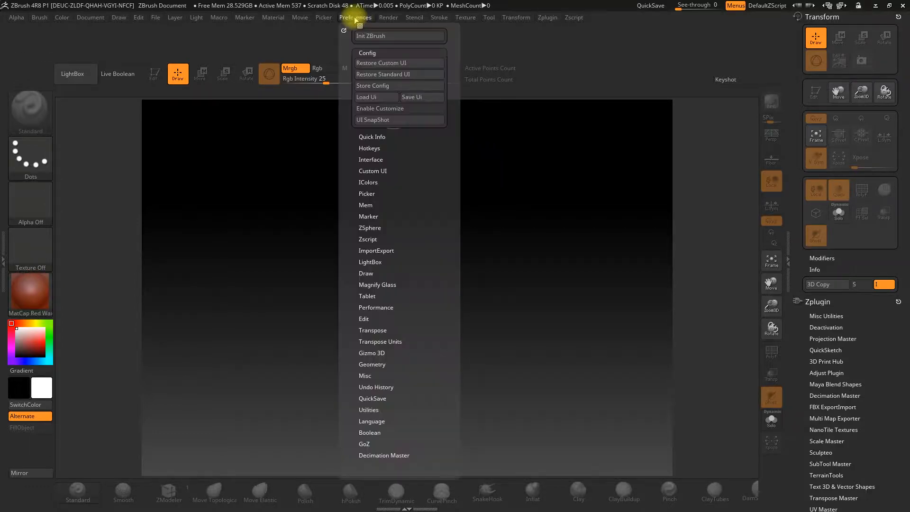
left_click(371, 97)
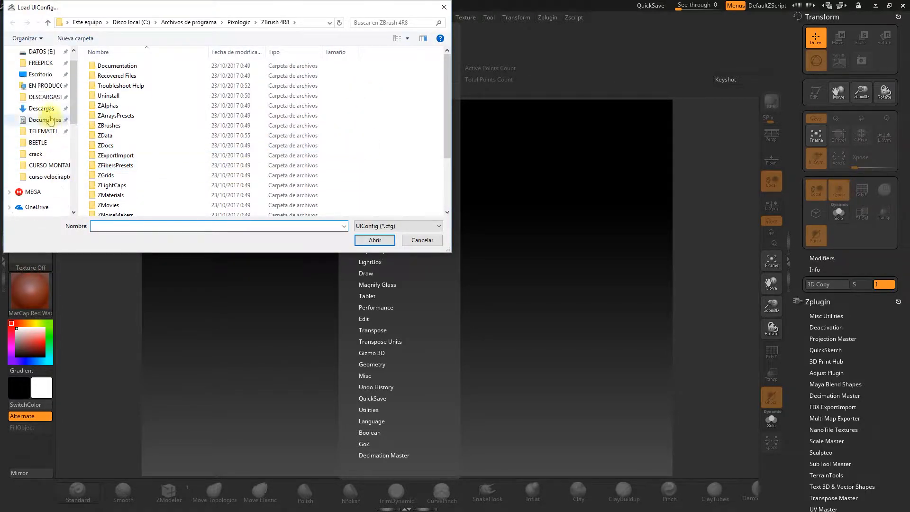
left_click(40, 75)
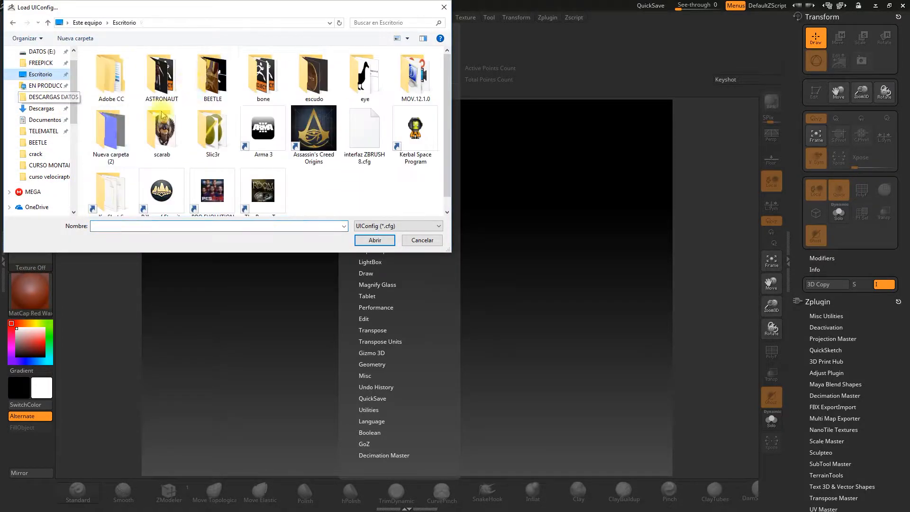
left_click(365, 142)
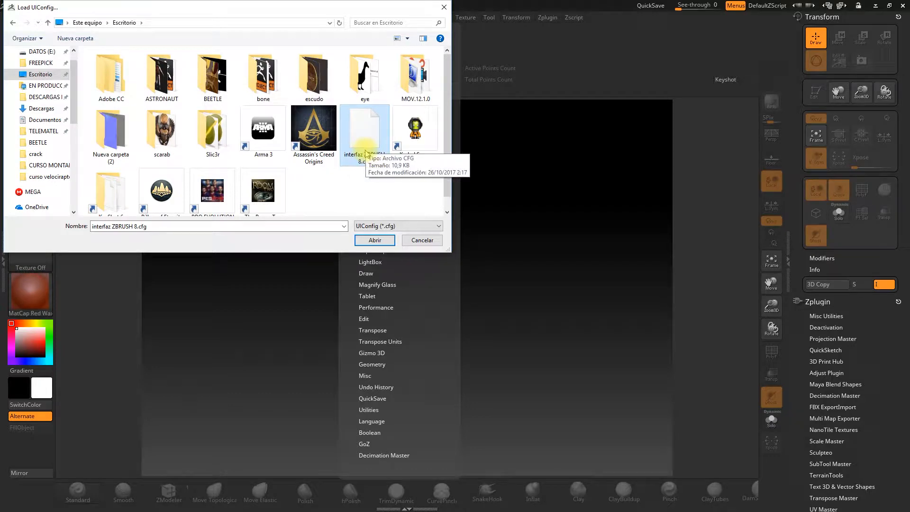
left_click(419, 242)
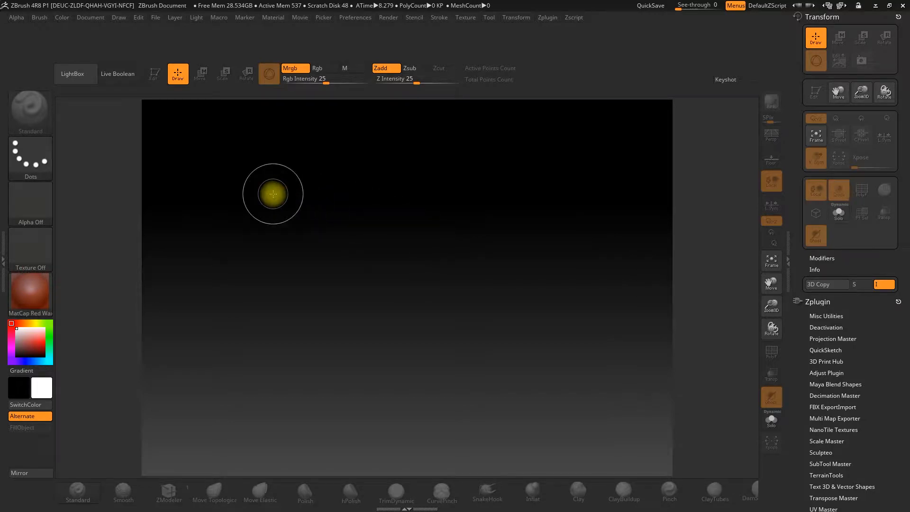
Open the DynaMesh_Sphere_32 project from LightBox and turn off the perspective view.
left_click(75, 77)
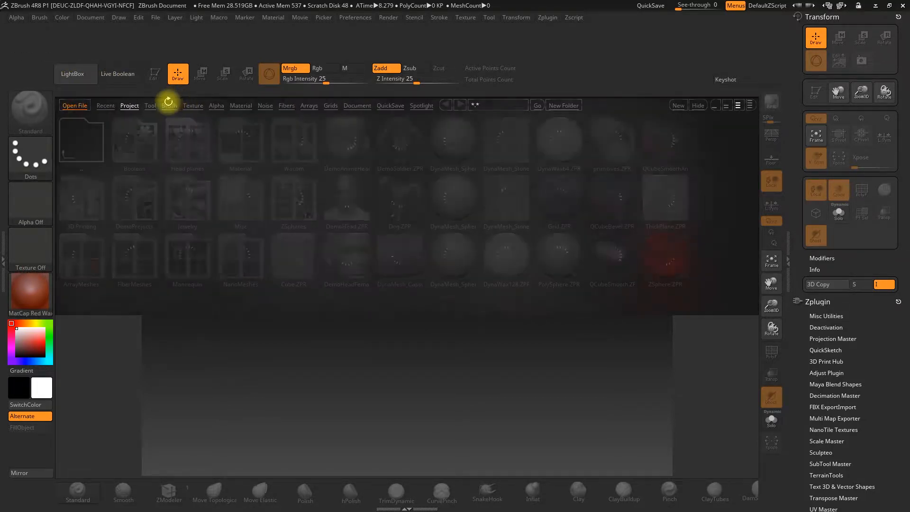
left_click(453, 220)
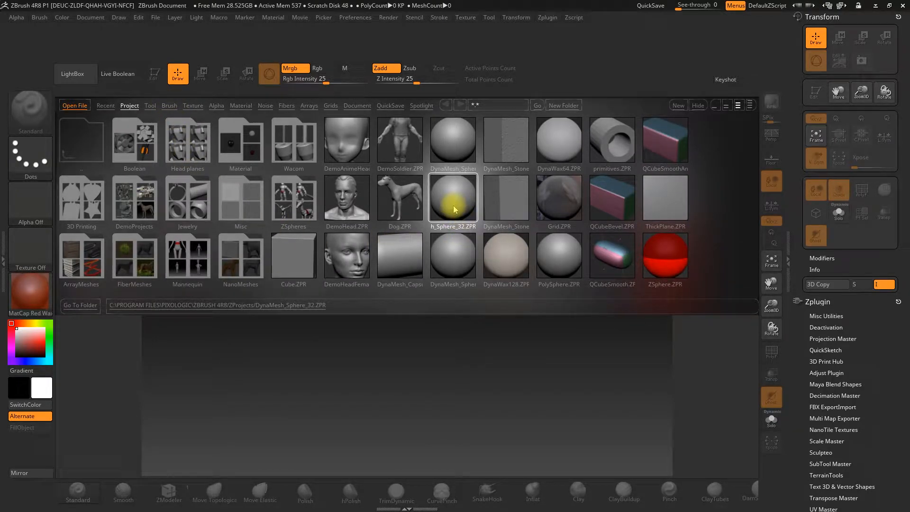
double_click(451, 204)
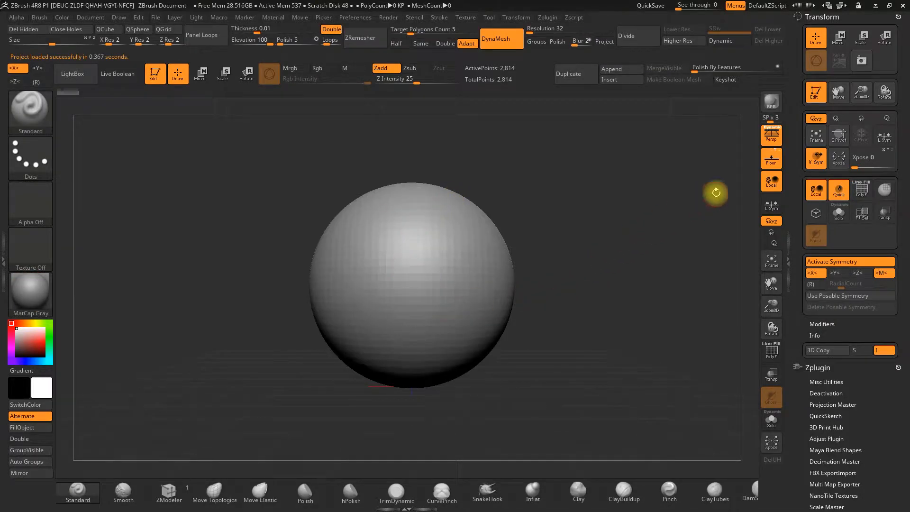
left_click(771, 141)
left_click_drag(551, 283, 543, 297, "alt")
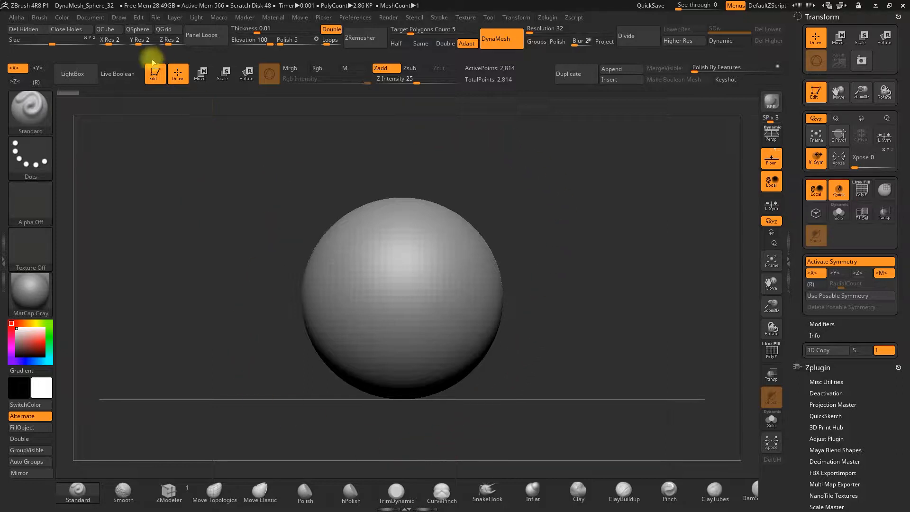
Import the escarabajo-solar image from the Desktop scarab folder as Map1 of the Front-Back reference grid.
left_click(118, 17)
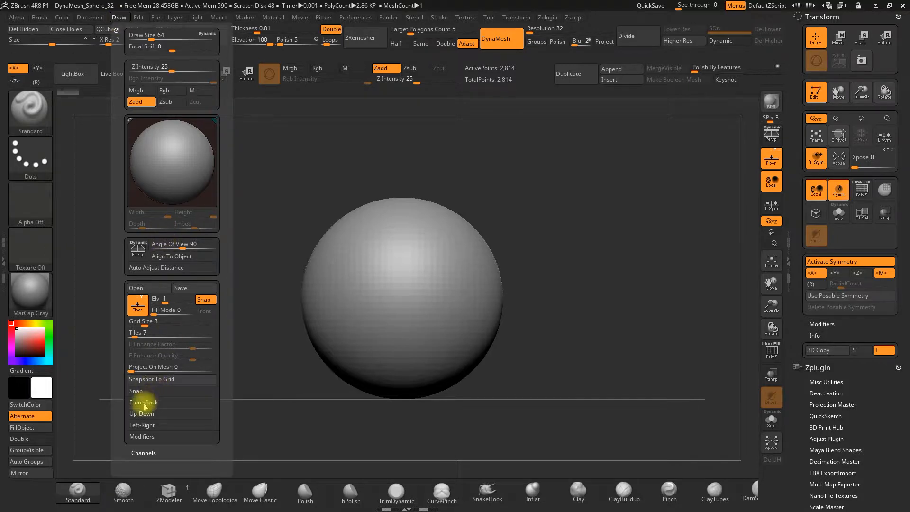
left_click(137, 403)
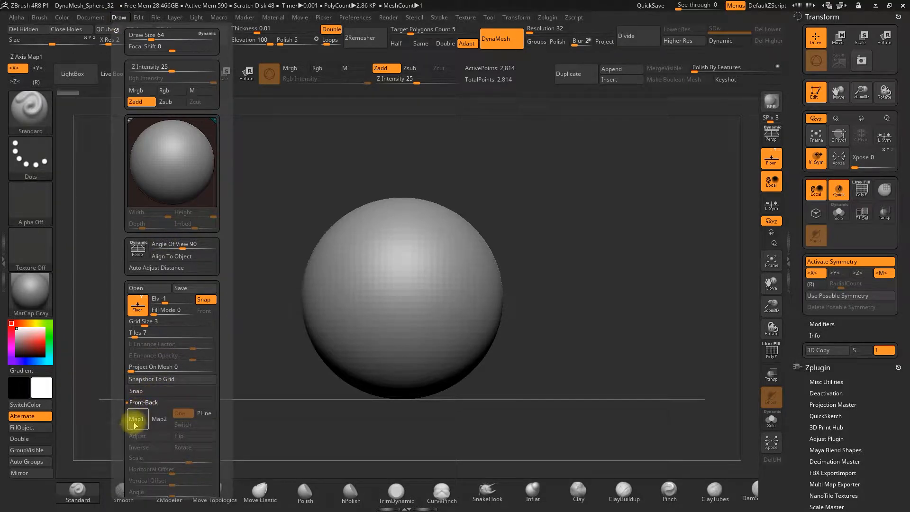
left_click(137, 419)
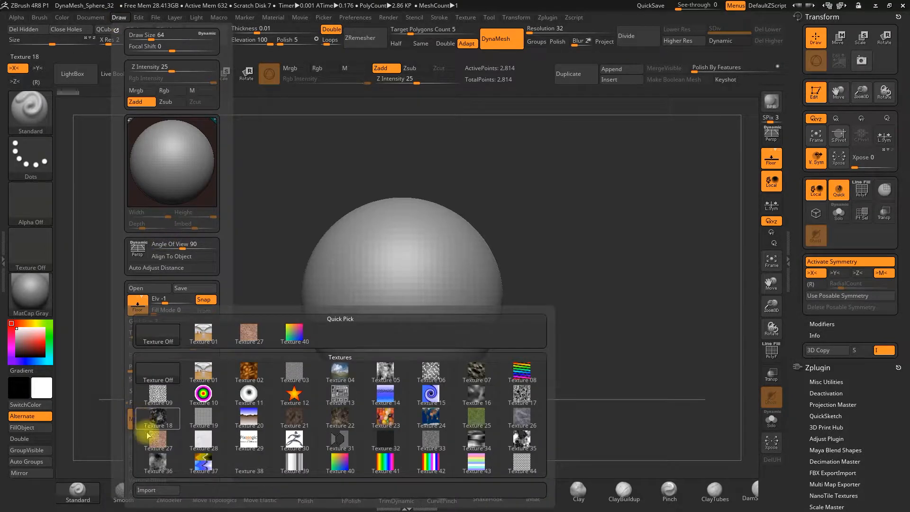
left_click(147, 489)
scroll(67, 93, "up", 8)
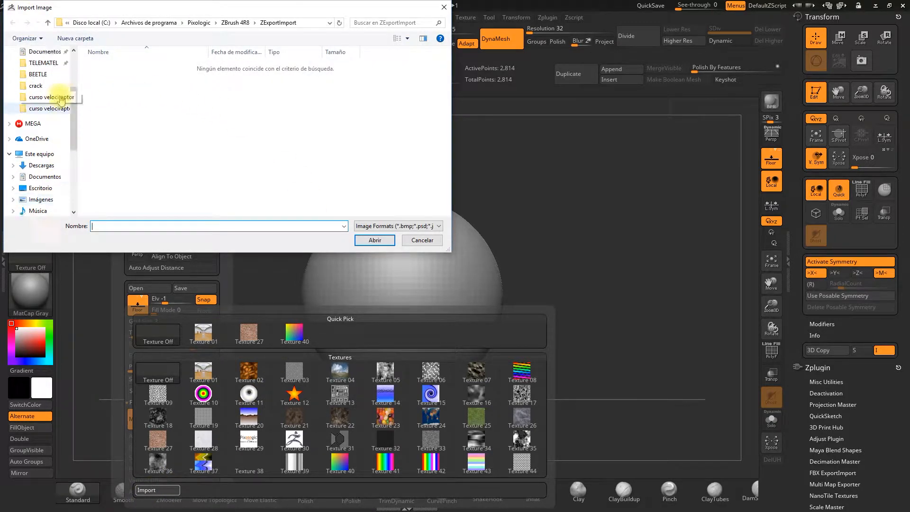
left_click(40, 93)
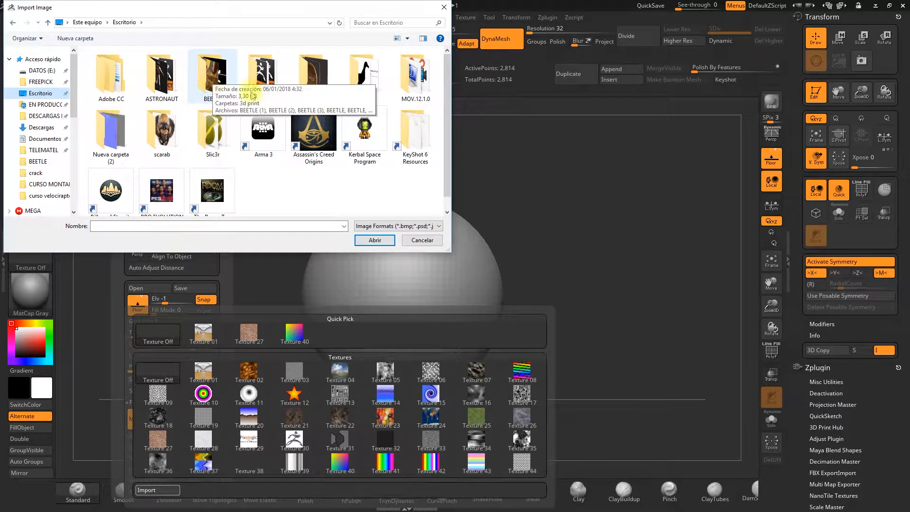
double_click(162, 135)
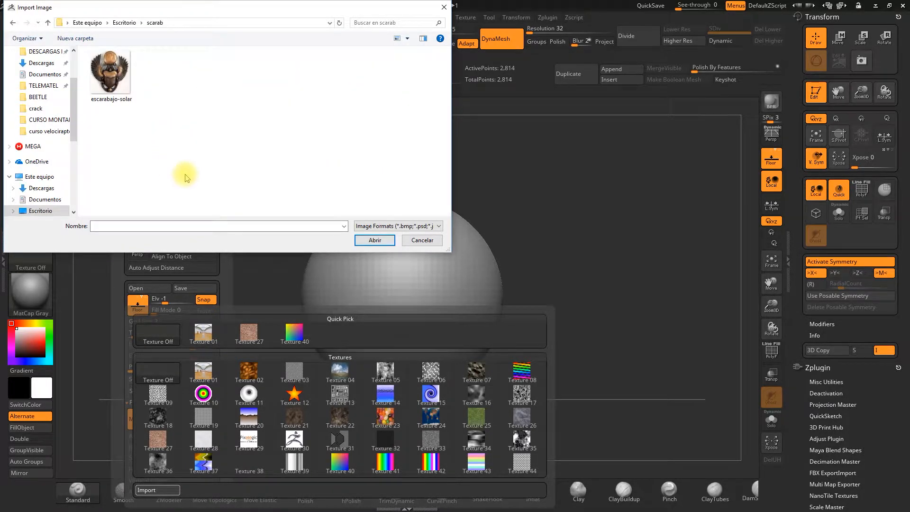
left_click(123, 84)
left_click(374, 240)
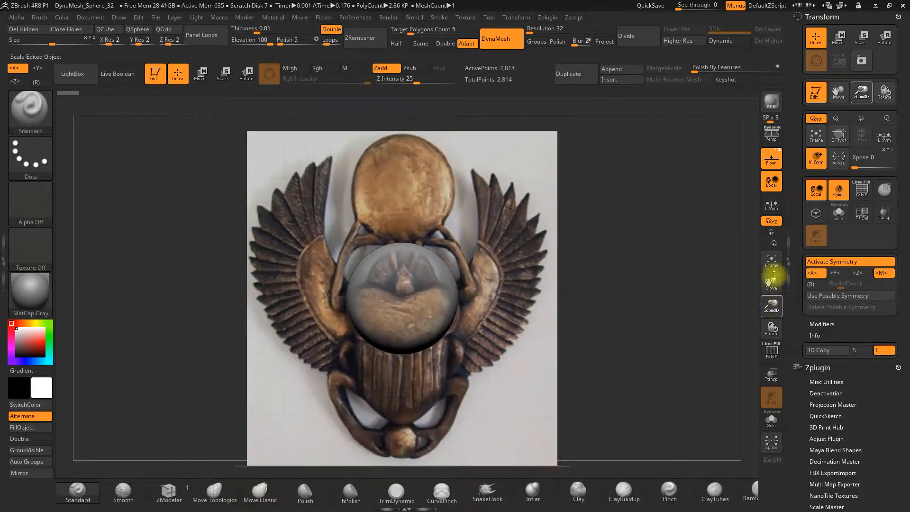
Stretch the sphere with a large Move Topological brush to cover the scarab's body and the lower wing roots, and remesh it with DynaMesh.
left_click_drag(774, 275, 773, 260)
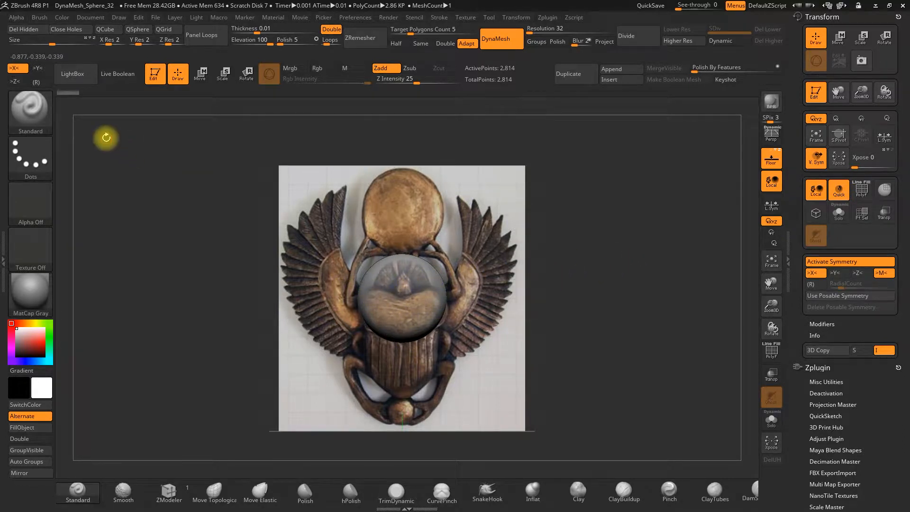
key("x")
key("x")
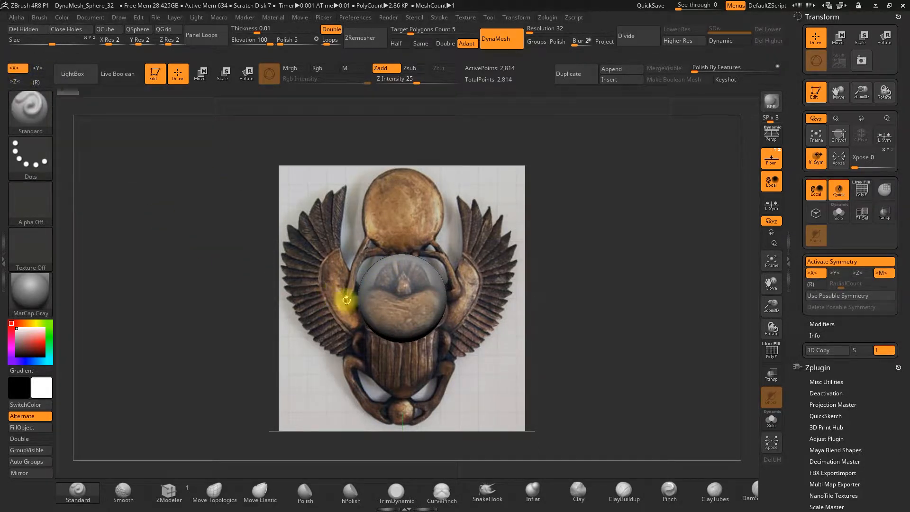
left_click(215, 491)
key("space")
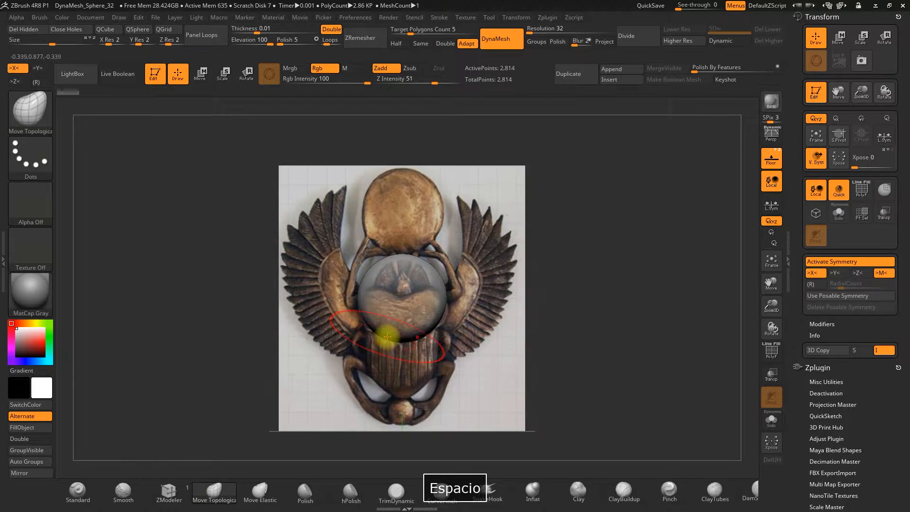
mouse_move(385, 337)
left_mouse_down()
mouse_move(382, 410)
mouse_move(372, 366)
mouse_move(355, 365)
mouse_move(356, 357)
left_mouse_up()
key("space")
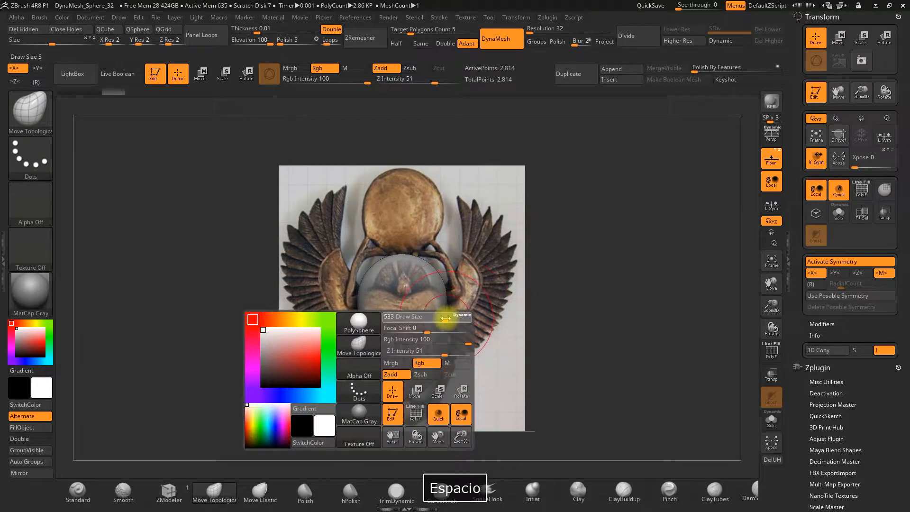
mouse_move(459, 322)
left_mouse_down()
mouse_move(494, 321)
mouse_move(481, 357)
mouse_move(462, 371)
mouse_move(456, 300)
mouse_move(443, 311)
left_mouse_up()
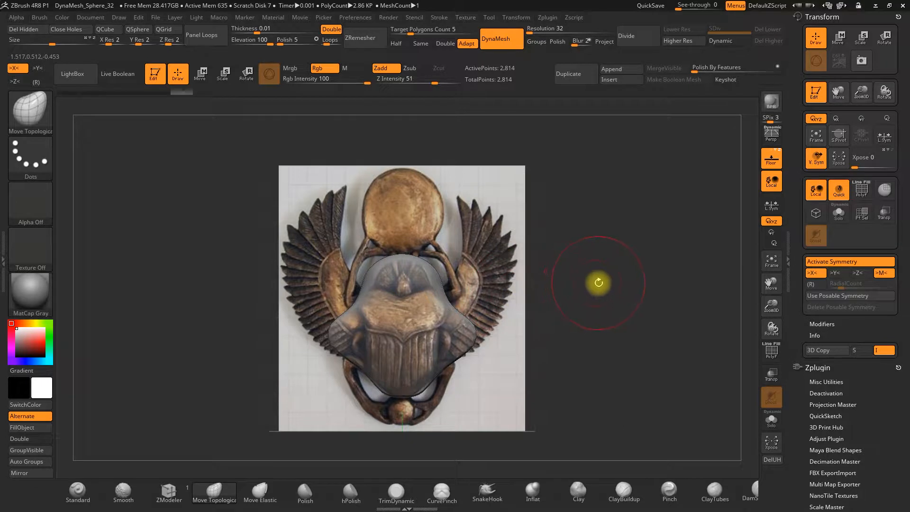
key("ctrl")
left_click_drag(595, 294, 657, 186, "ctrl")
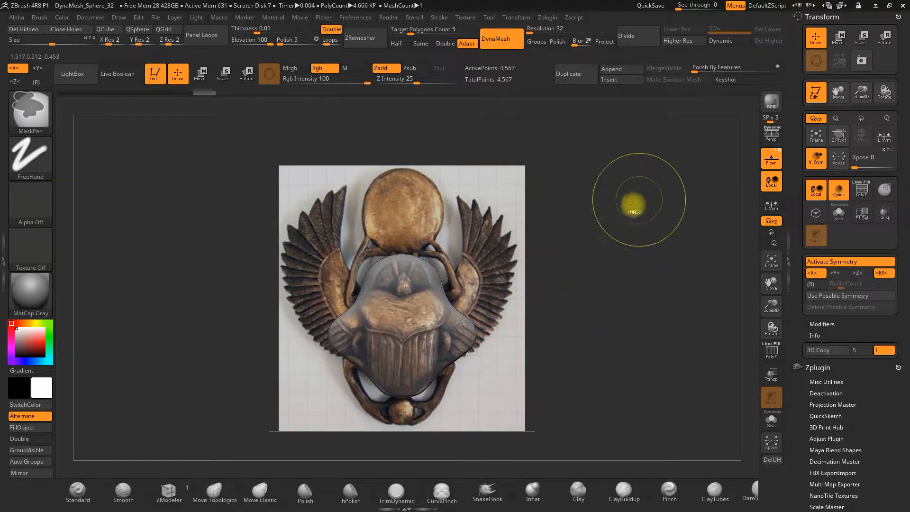
Pull both sides outward and upward with Move Topological to follow the reference wings, and remesh with DynaMesh.
mouse_move(322, 331)
left_mouse_down()
mouse_move(306, 325)
mouse_move(337, 303)
mouse_move(310, 277)
mouse_move(301, 300)
mouse_move(288, 280)
left_mouse_up()
left_click_drag(344, 346, 335, 348)
left_click_drag(327, 287, 322, 244)
key("space")
mouse_move(360, 281)
left_mouse_down()
mouse_move(362, 293)
mouse_move(388, 292)
mouse_move(391, 274)
left_mouse_up()
key("space")
left_click_drag(486, 265, 484, 254)
mouse_move(595, 321)
left_mouse_down()
mouse_move(550, 324)
mouse_move(593, 323)
left_mouse_up()
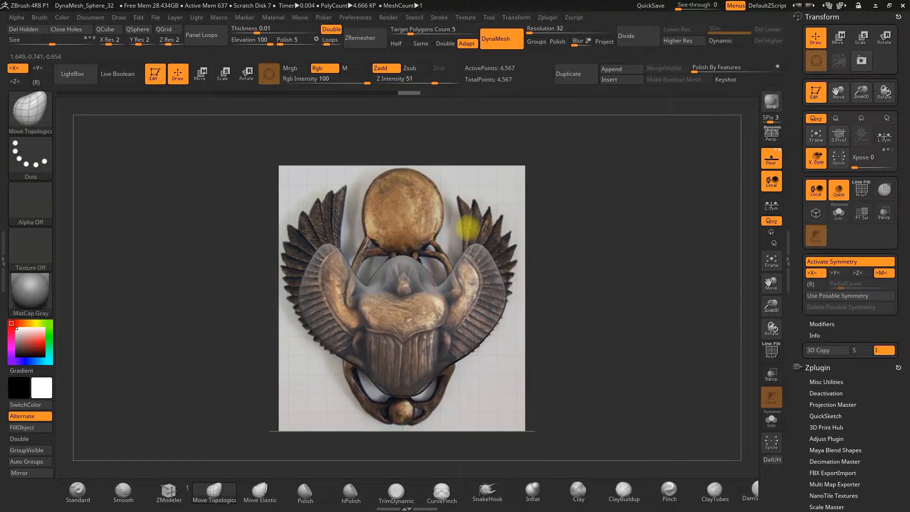
mouse_move(488, 268)
left_mouse_down()
mouse_move(527, 234)
mouse_move(484, 199)
mouse_move(464, 165)
left_mouse_up()
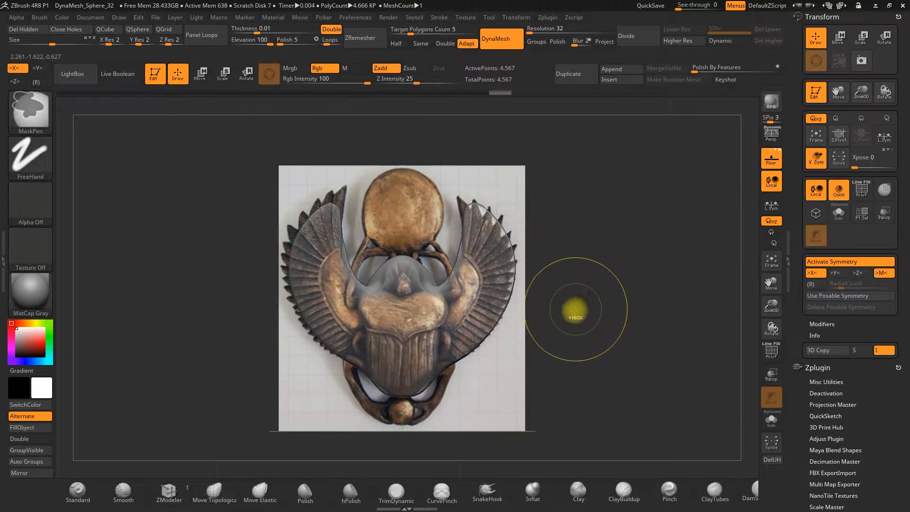
mouse_move(571, 328)
left_mouse_down("ctrl")
mouse_move(619, 205)
mouse_move(641, 198)
left_mouse_up("ctrl")
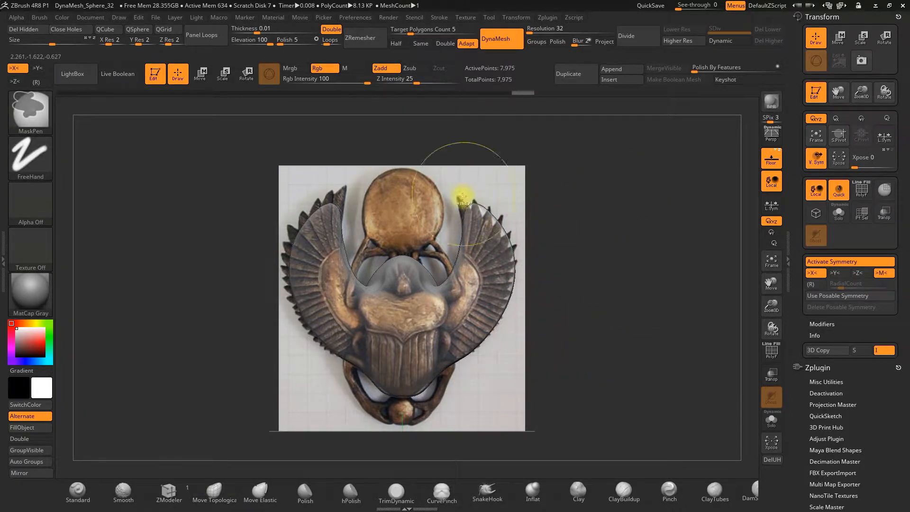
Extend the inner wing tips up to the reference tips and stretch the body's lower end down over the small ball.
left_click(771, 350)
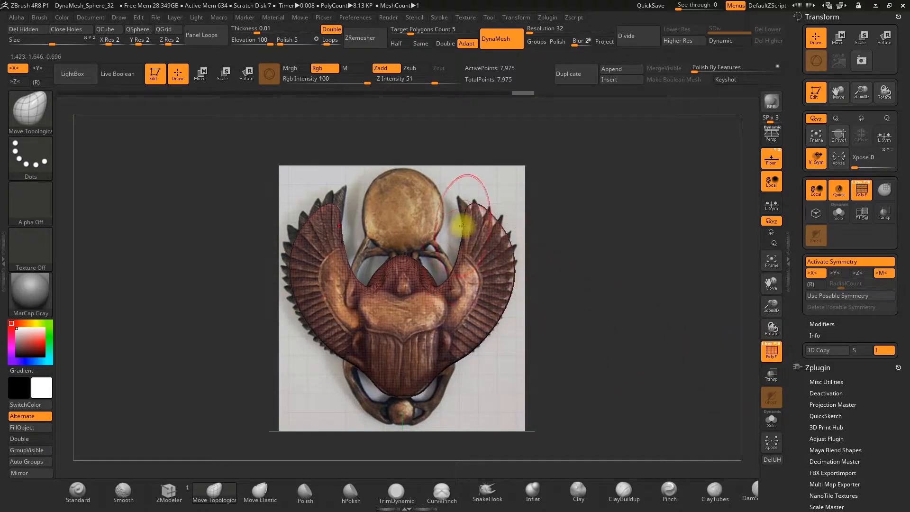
left_click_drag(467, 204, 552, 238)
left_click(772, 354)
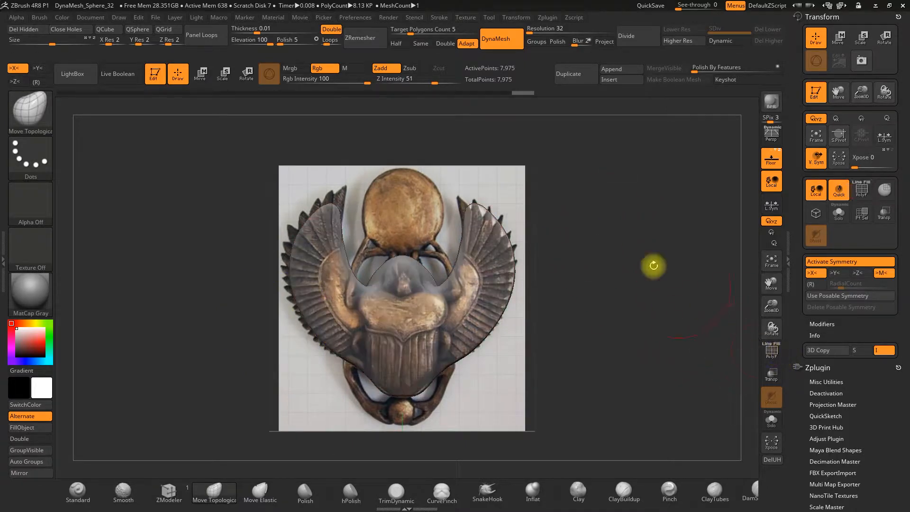
key("space")
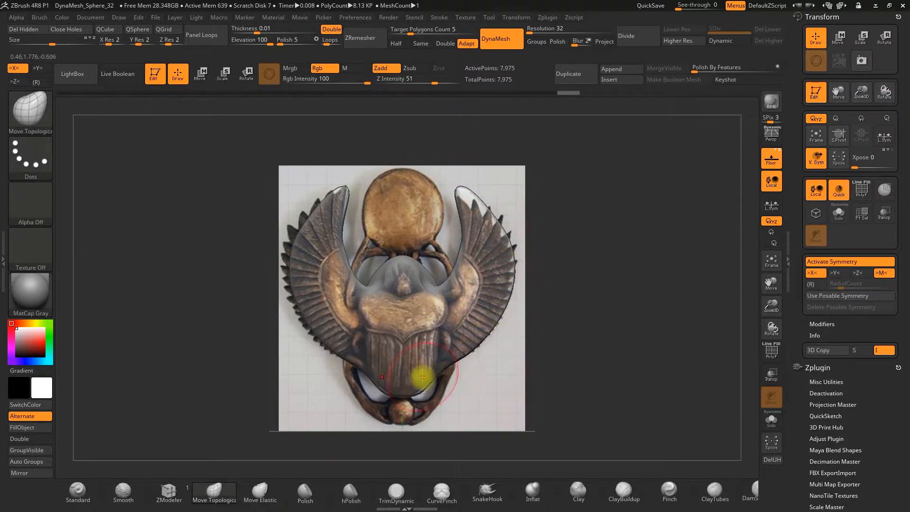
mouse_move(403, 407)
left_mouse_down()
mouse_move(422, 394)
mouse_move(402, 403)
left_mouse_up()
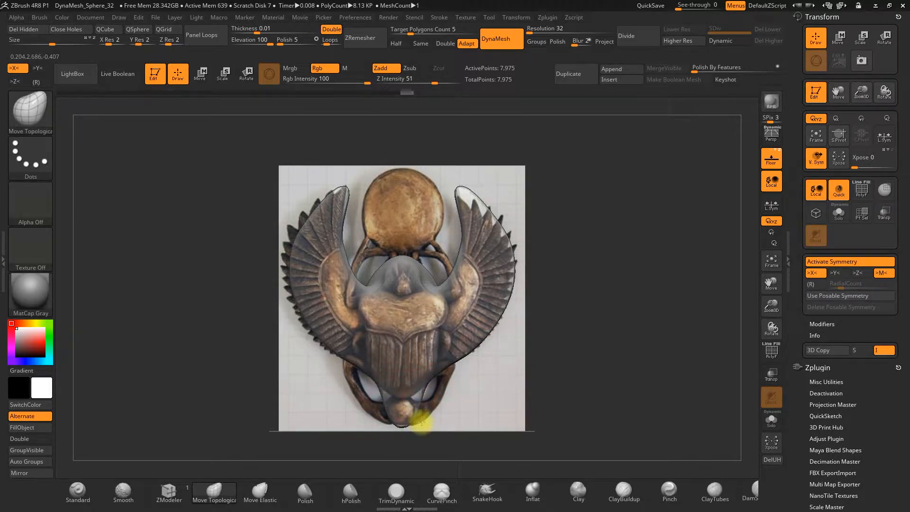
Pull the head up to the lower edge of the sun disc and remesh the model with DynaMesh.
key("space")
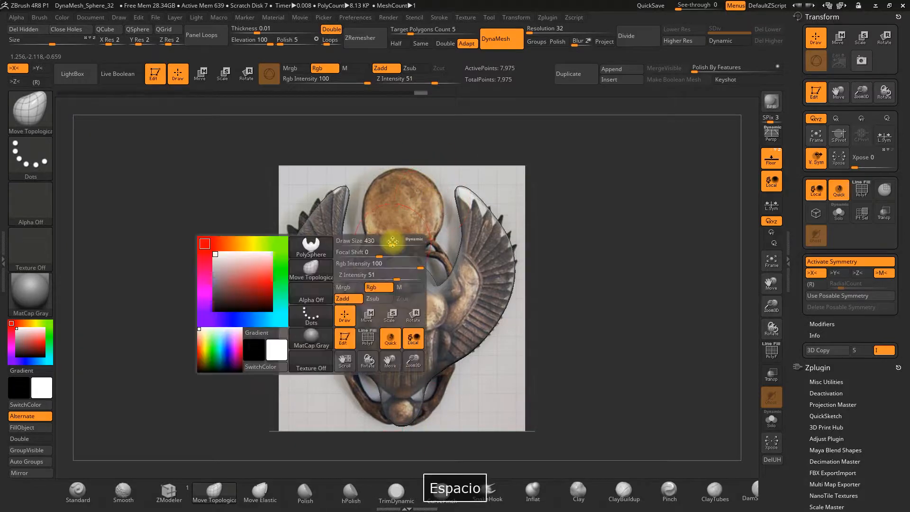
right_click_drag(373, 250, 512, 250)
key("space")
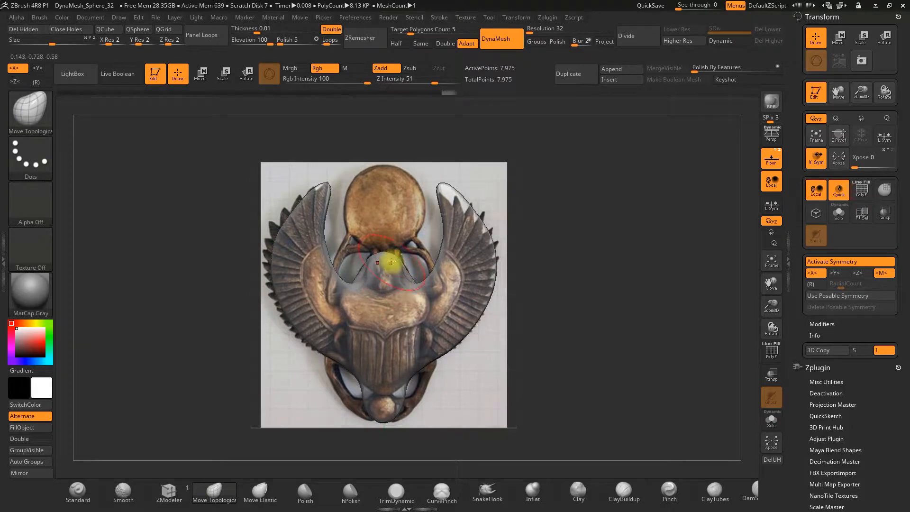
left_click_drag(393, 235, 369, 245)
mouse_move(363, 229)
right_mouse_down()
mouse_move(355, 209)
mouse_move(294, 207)
mouse_move(360, 251)
mouse_move(554, 250)
mouse_move(503, 244)
mouse_move(513, 237)
mouse_move(552, 252)
mouse_move(562, 243)
right_mouse_up()
left_click_drag(568, 248, 570, 274, "ctrl")
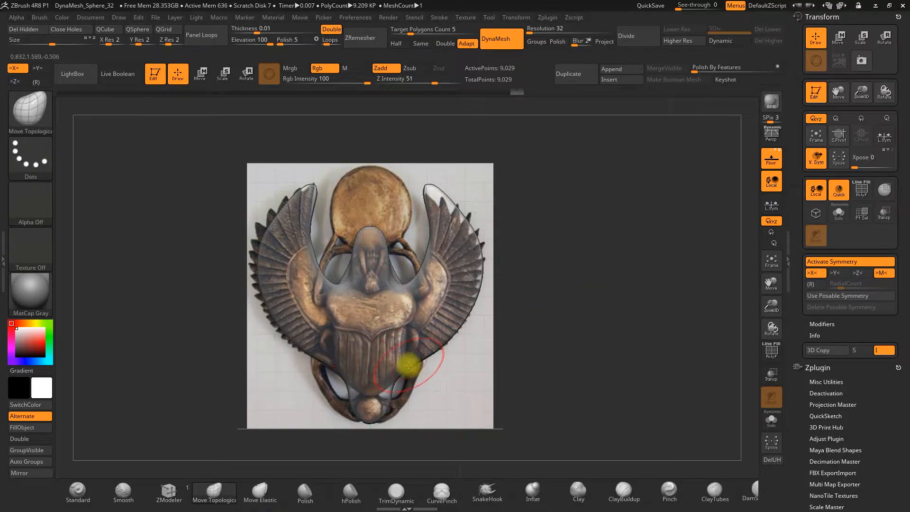
Pull the hind legs down from the lower wing roots with a smaller Move Topological brush, following the reference legs.
key("space")
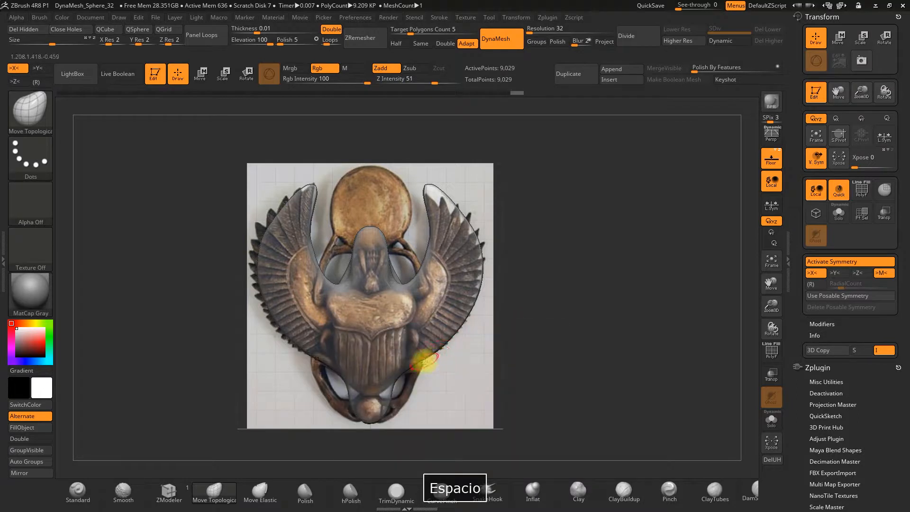
key("space")
left_click(427, 362)
left_click_drag(423, 361, 431, 345)
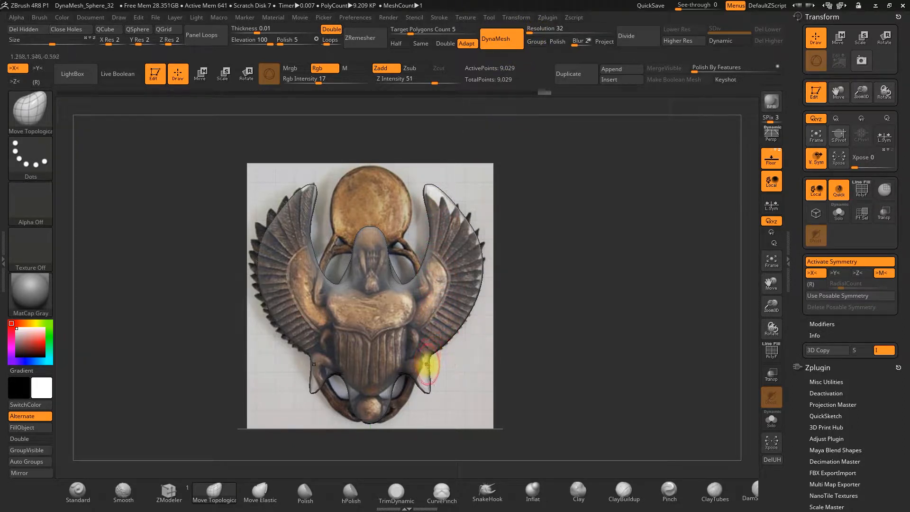
mouse_move(526, 377)
left_mouse_down()
mouse_move(522, 345)
mouse_move(522, 368)
left_mouse_up()
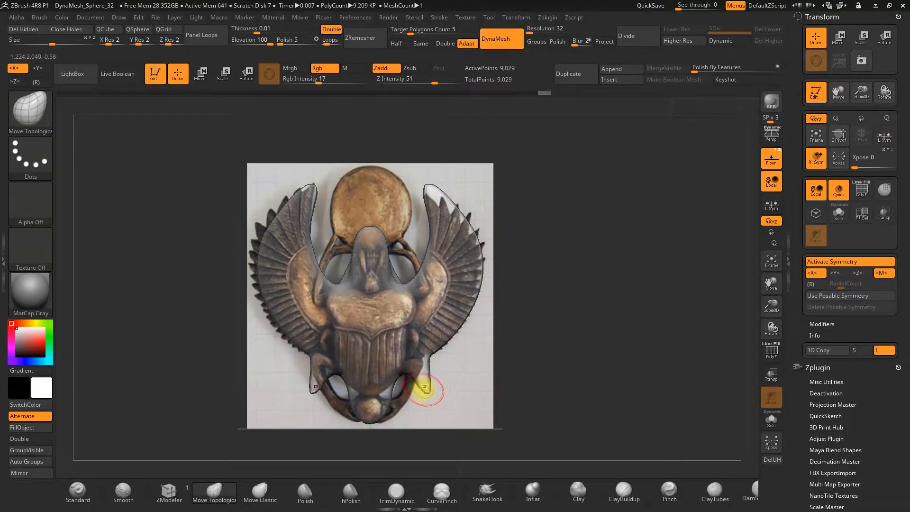
left_click_drag(312, 391, 364, 437)
Set the DynaMesh resolution to 56 and remesh, join the hind feet to the small ball, and remesh again.
left_click(531, 29)
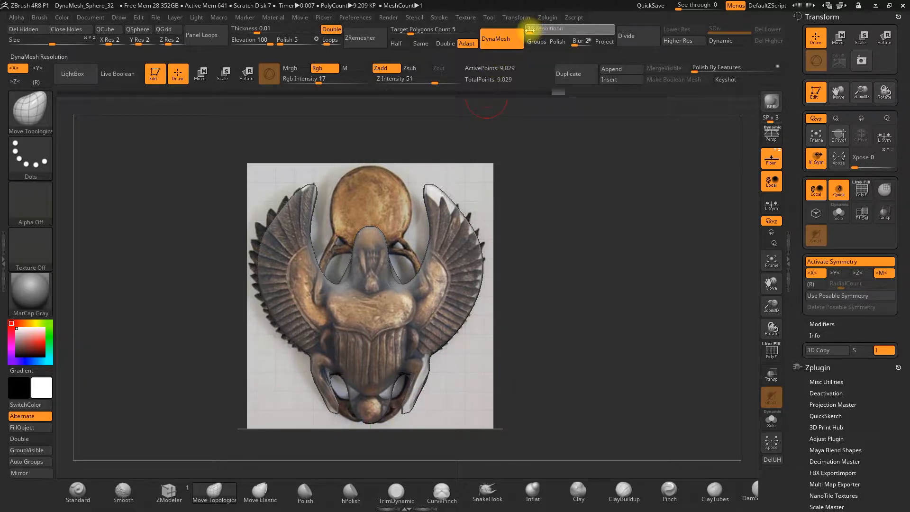
left_click_drag(548, 321, 595, 229, "ctrl")
mouse_move(360, 403)
left_mouse_down()
mouse_move(336, 415)
mouse_move(373, 423)
left_mouse_up()
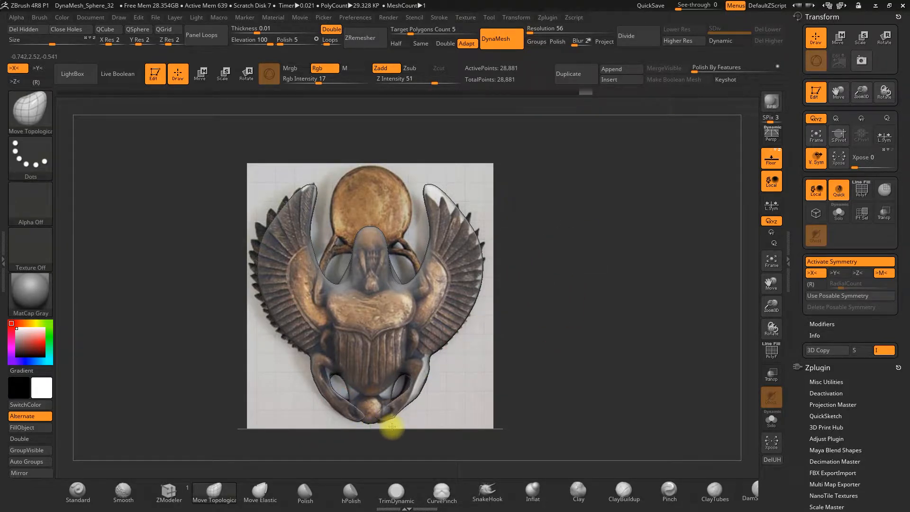
left_click_drag(447, 411, 489, 382)
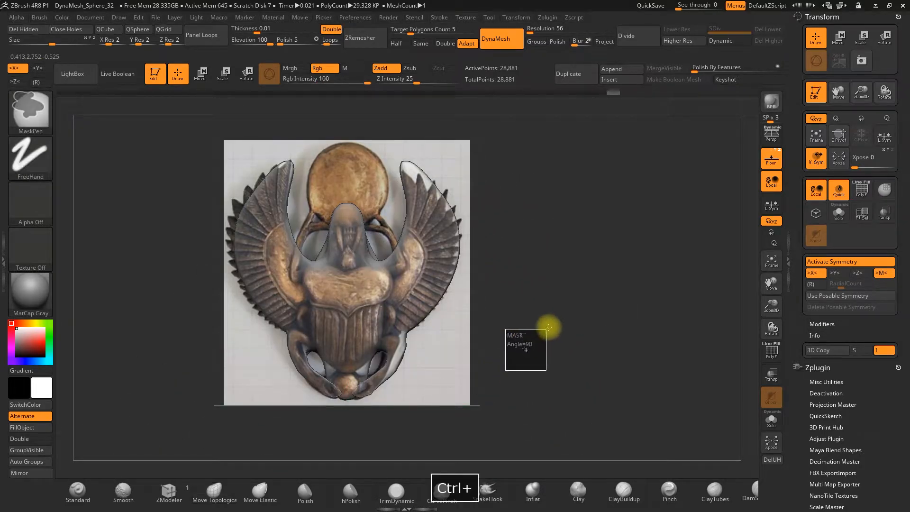
mouse_move(529, 337)
left_mouse_down()
mouse_move(510, 371)
mouse_move(525, 349)
left_mouse_up()
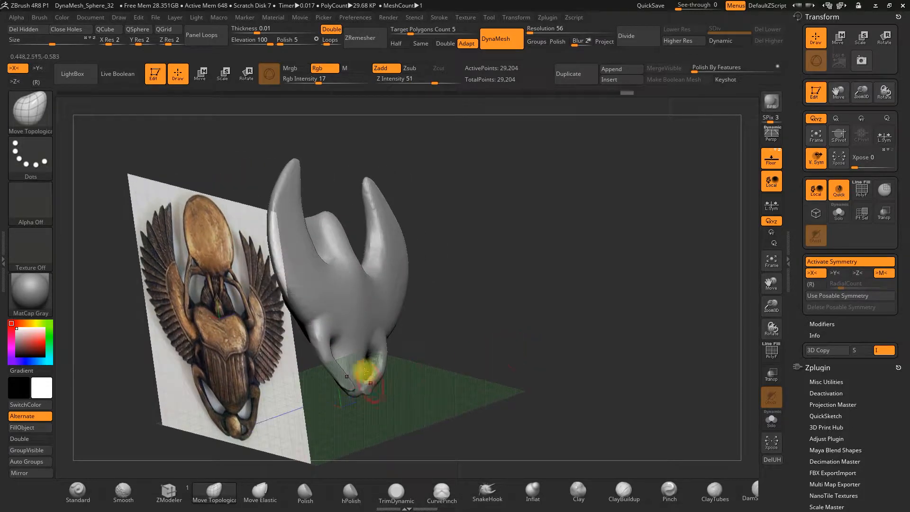
left_click_drag(444, 382, 362, 381)
left_click_drag(497, 205, 406, 311)
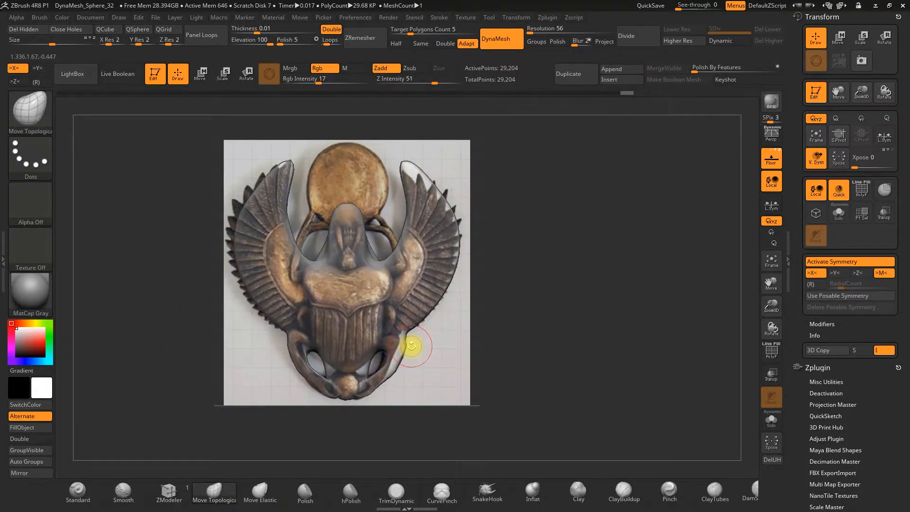
Refine the outlines of the hind legs, the gaps beside the head and the wing edges to match the reference.
key("space")
left_click_drag(416, 345, 436, 349)
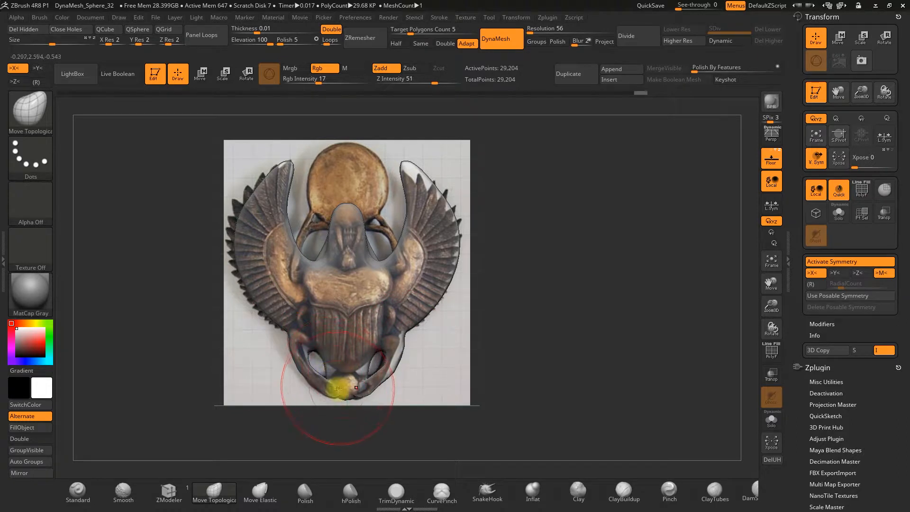
key("space")
left_click_drag(344, 343, 339, 343)
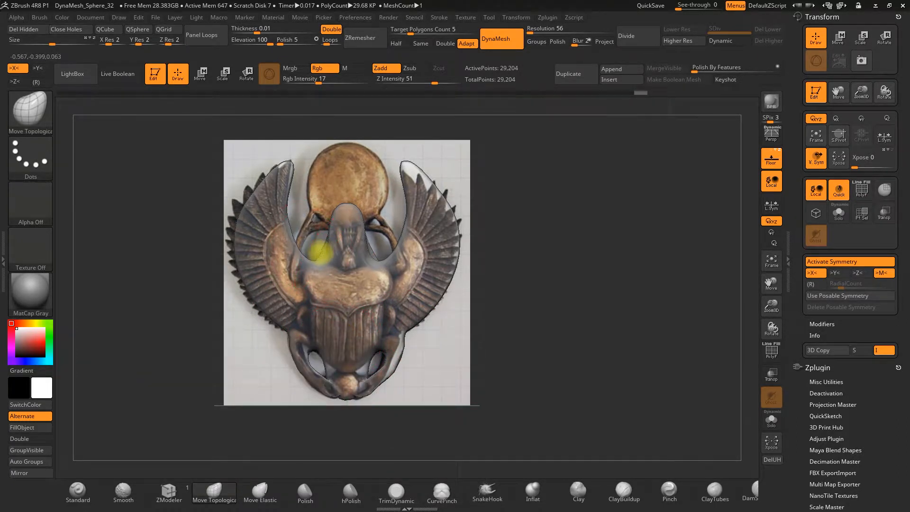
mouse_move(328, 255)
left_mouse_down()
mouse_move(296, 247)
mouse_move(294, 260)
left_mouse_up()
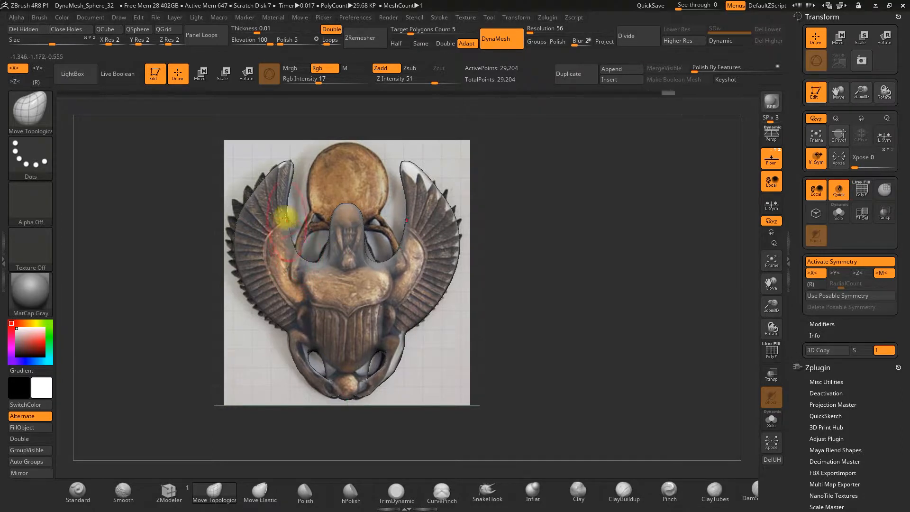
left_click_drag(262, 189, 238, 236)
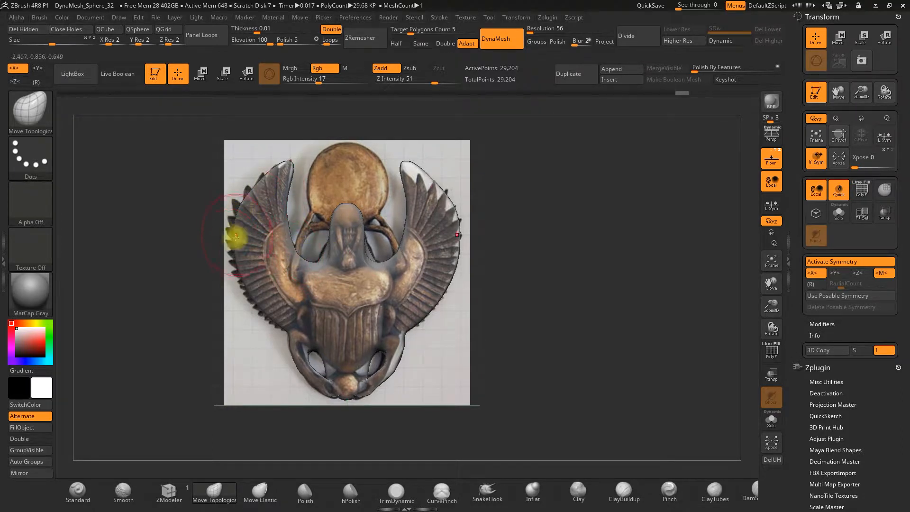
key("space")
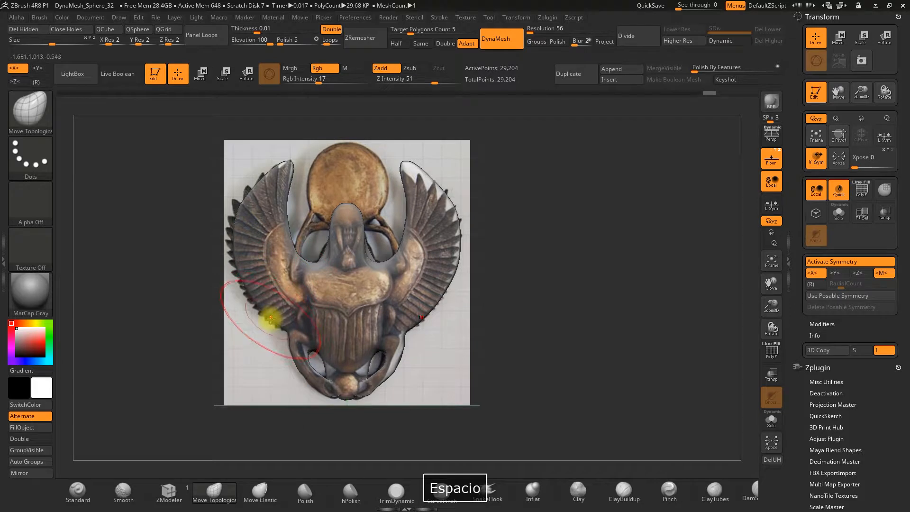
Pull the front legs up from the shoulders to the lower edge of the sun disc and remesh with DynaMesh.
key("space")
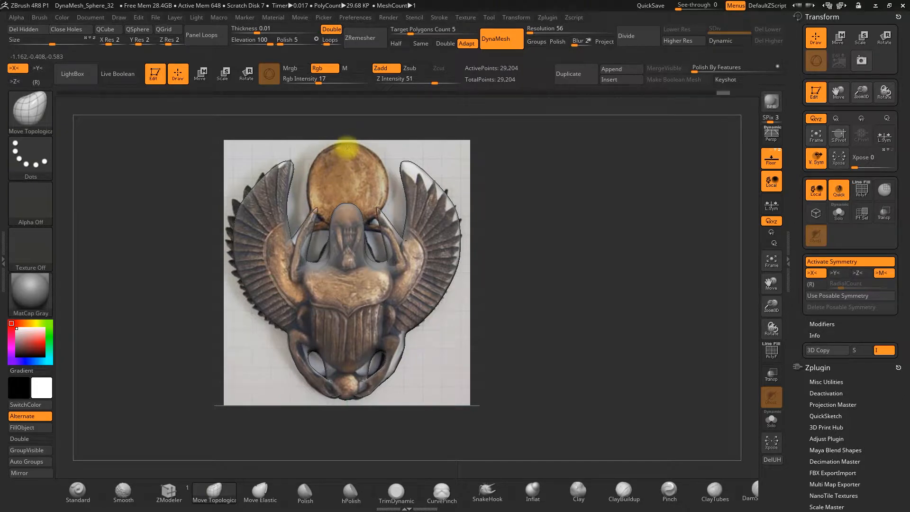
left_click_drag(533, 254, 552, 305, "ctrl")
key("space")
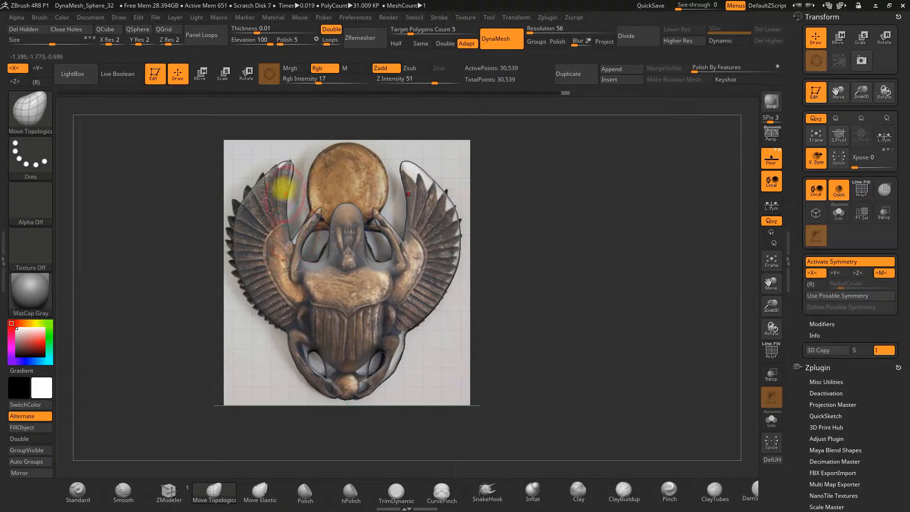
Stretch the top of the head up and outward into the round sun disc of the reference, and remesh with DynaMesh.
left_click_drag(534, 300, 446, 393)
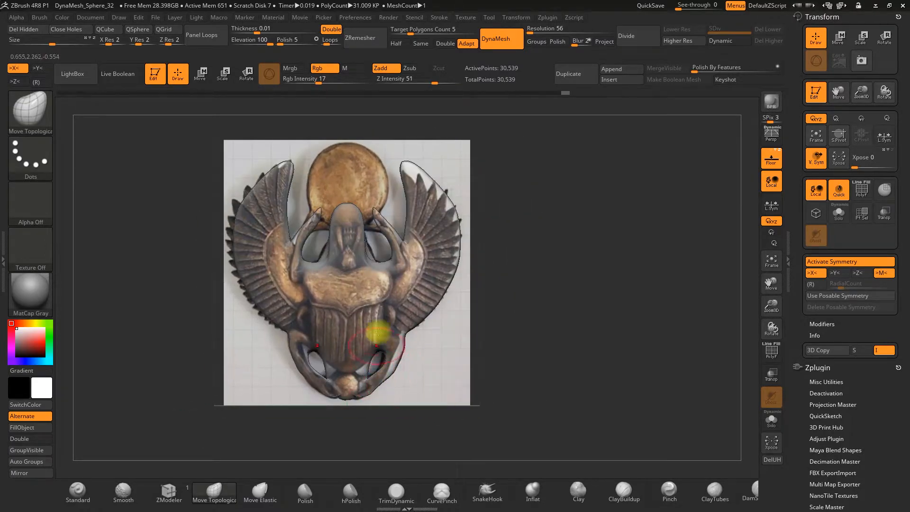
mouse_move(341, 207)
left_mouse_down()
mouse_move(340, 162)
mouse_move(321, 179)
mouse_move(295, 176)
left_mouse_up()
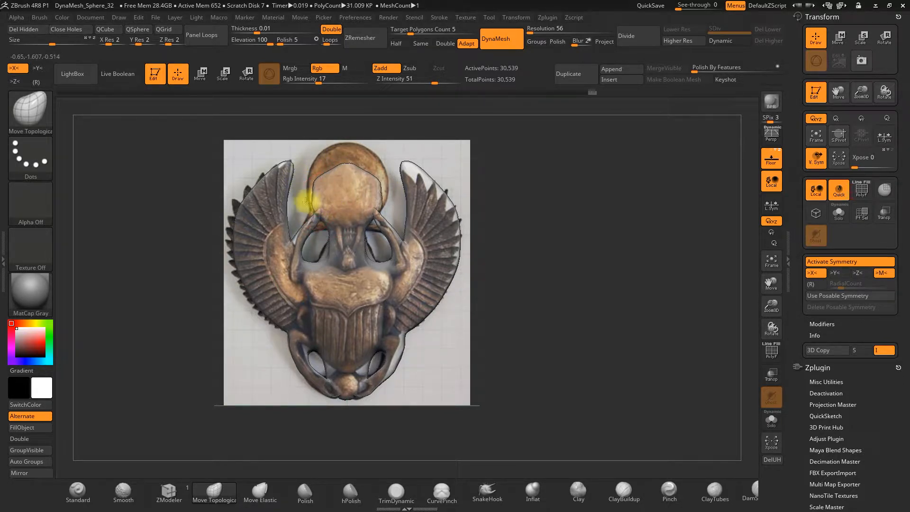
mouse_move(307, 188)
left_mouse_down()
mouse_move(319, 137)
mouse_move(345, 162)
left_mouse_up()
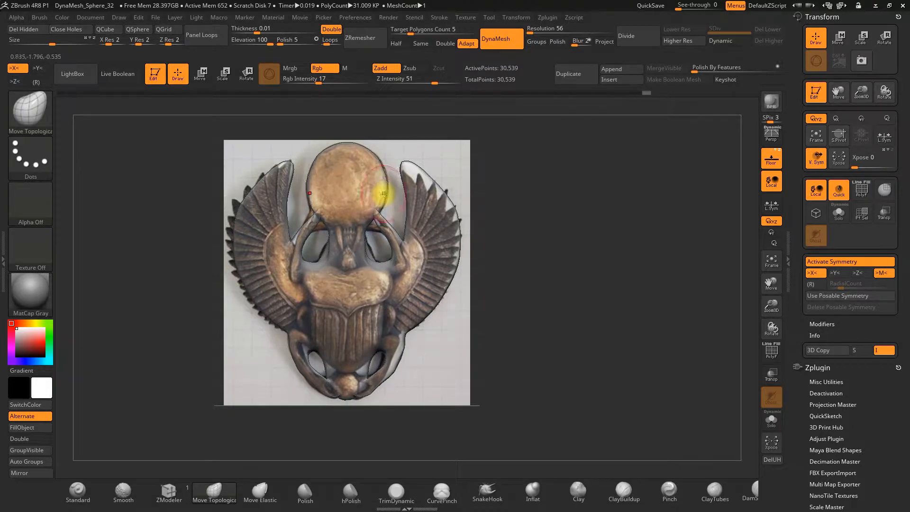
left_click_drag(609, 265, 612, 271)
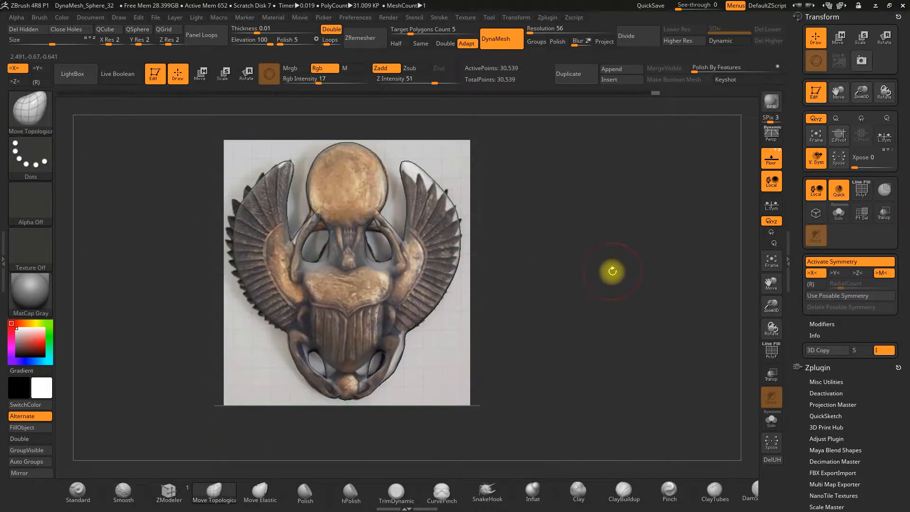
key("space")
key("ctrl")
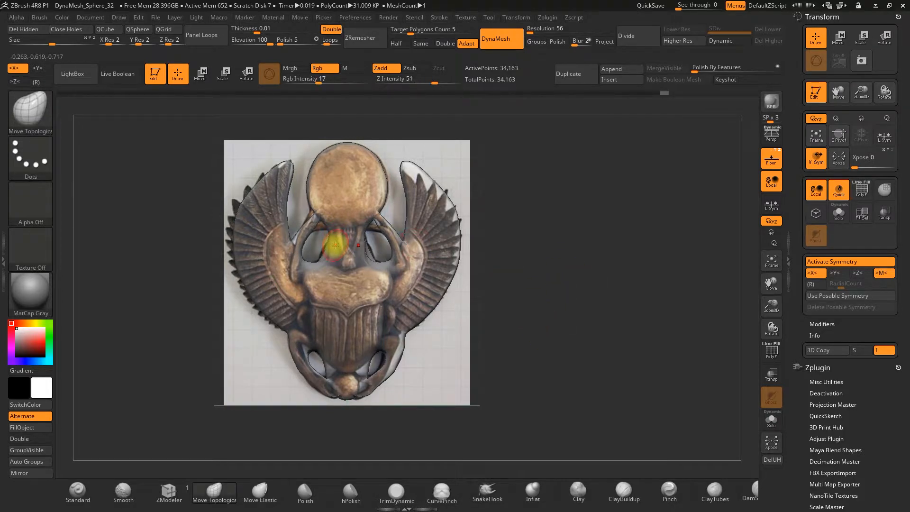
Pull thin bars between the front legs and the head, thicken them with the Inflat brush, and remesh with DynaMesh.
key("space")
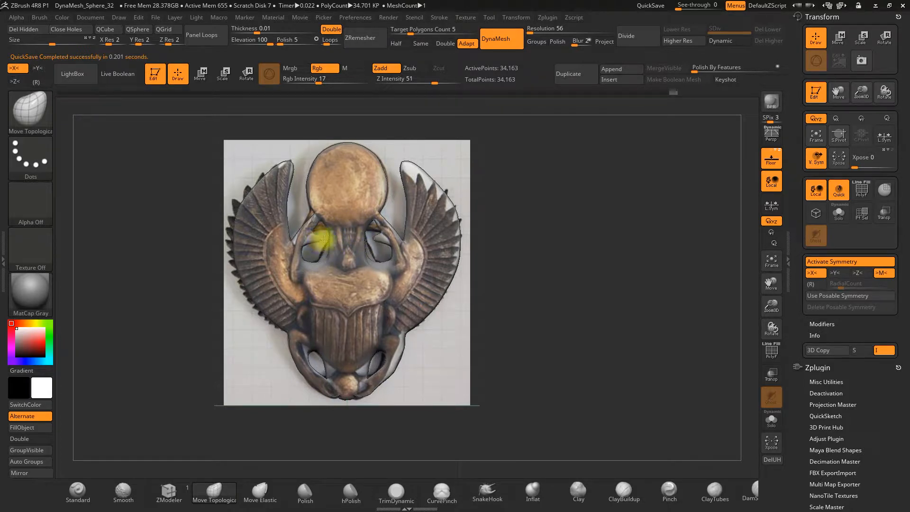
left_click_drag(541, 260, 568, 270)
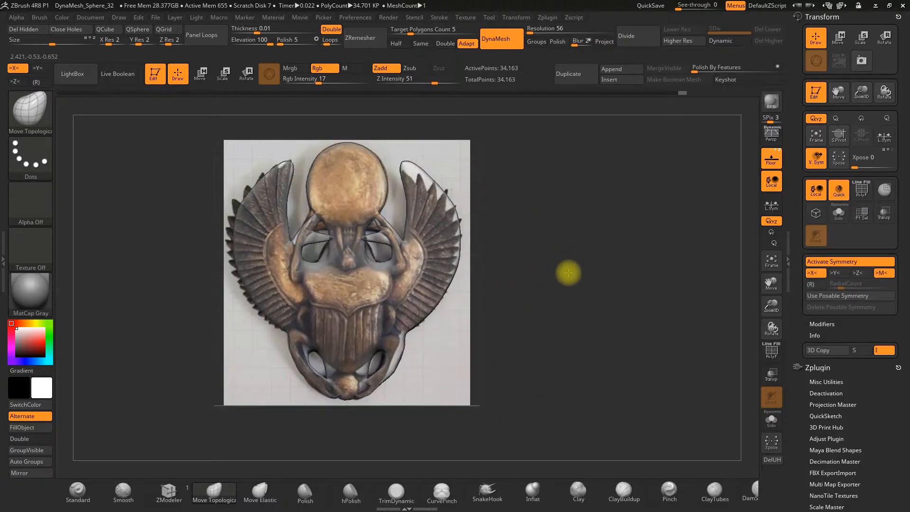
left_click(531, 495)
key("space")
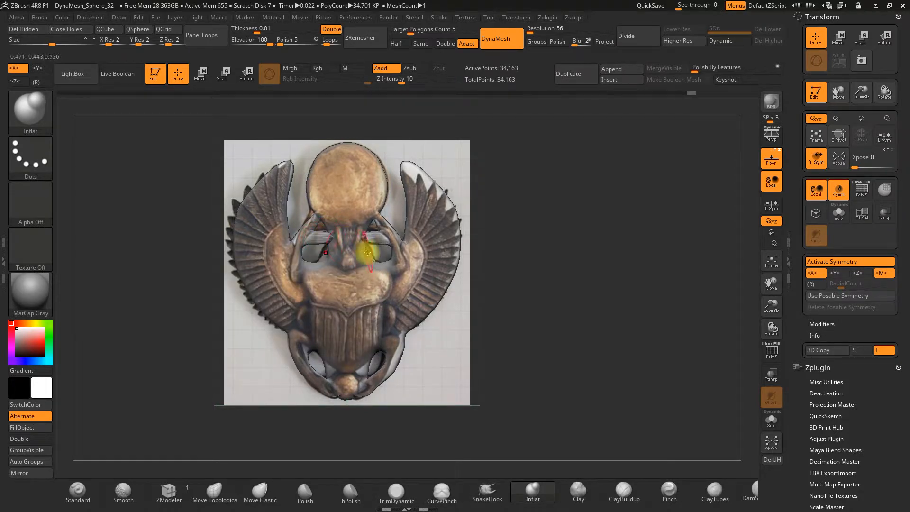
left_click_drag(548, 339, 591, 240, "ctrl")
mouse_move(577, 293)
left_mouse_down()
mouse_move(595, 274)
mouse_move(577, 305)
mouse_move(525, 298)
mouse_move(540, 296)
left_mouse_up()
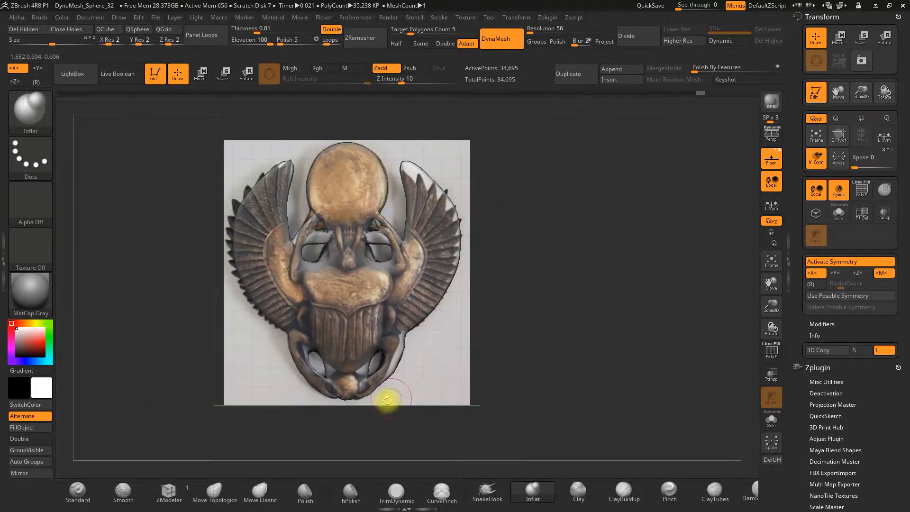
Reshape the hind-leg openings and the small ball with Move Topological, and push notches in between the ball and the feet.
left_click(214, 499)
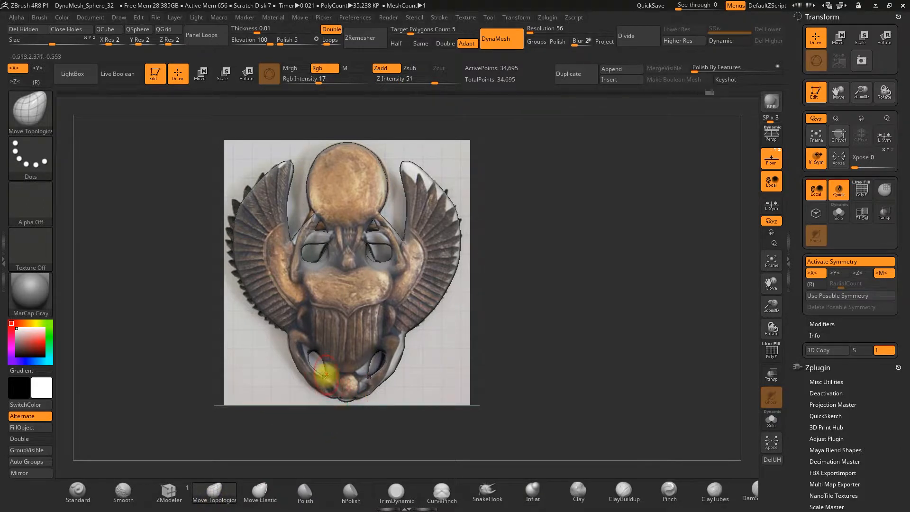
key("space")
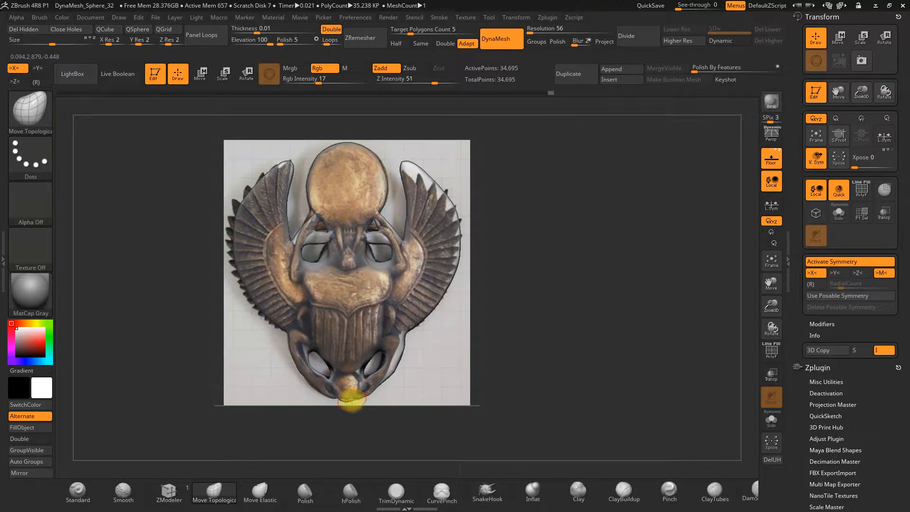
mouse_move(416, 409)
left_mouse_down()
mouse_move(433, 396)
mouse_move(426, 406)
left_mouse_up()
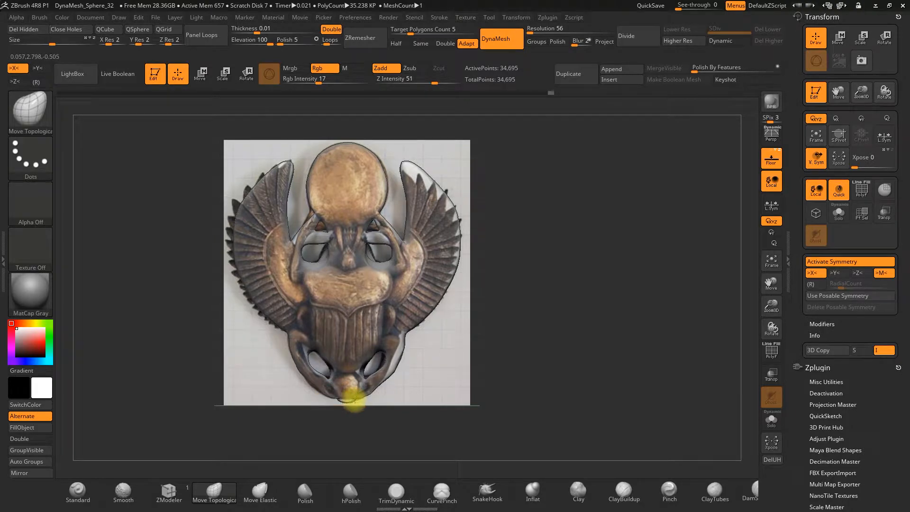
key("space")
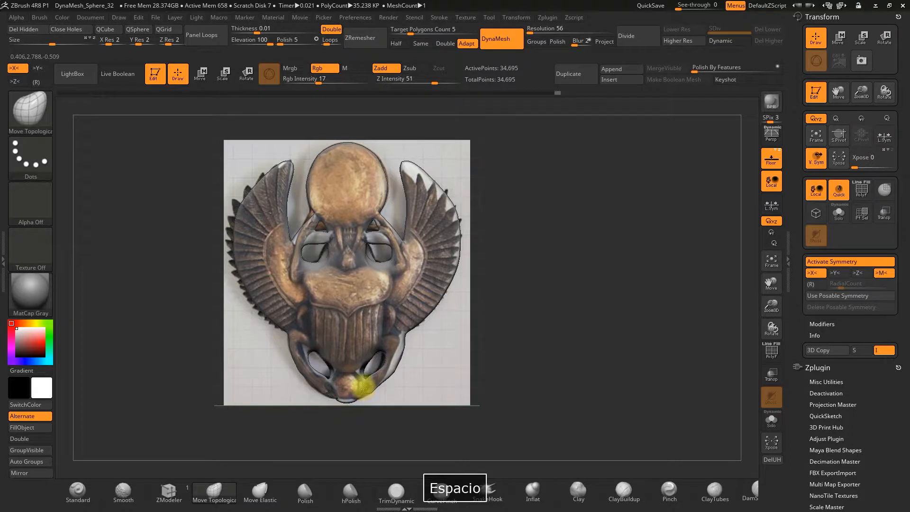
left_click_drag(363, 388, 359, 370)
key("space")
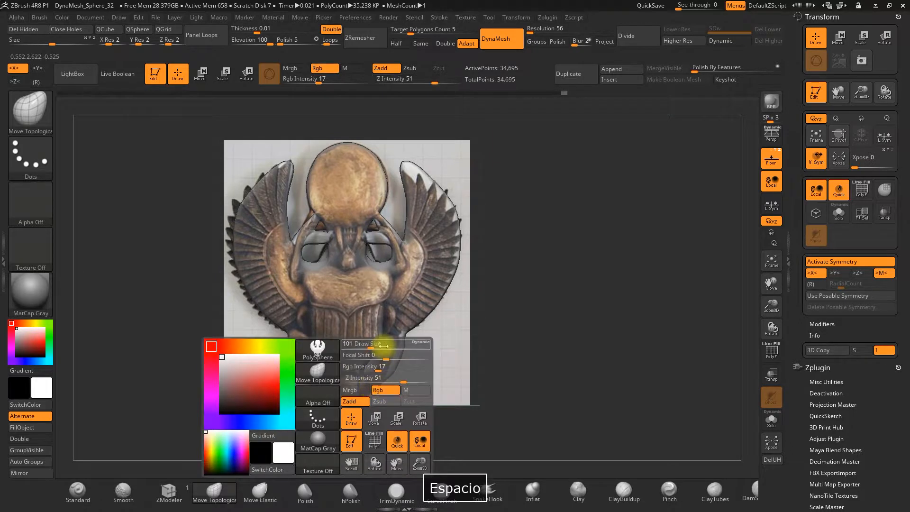
left_click_drag(361, 388, 361, 375)
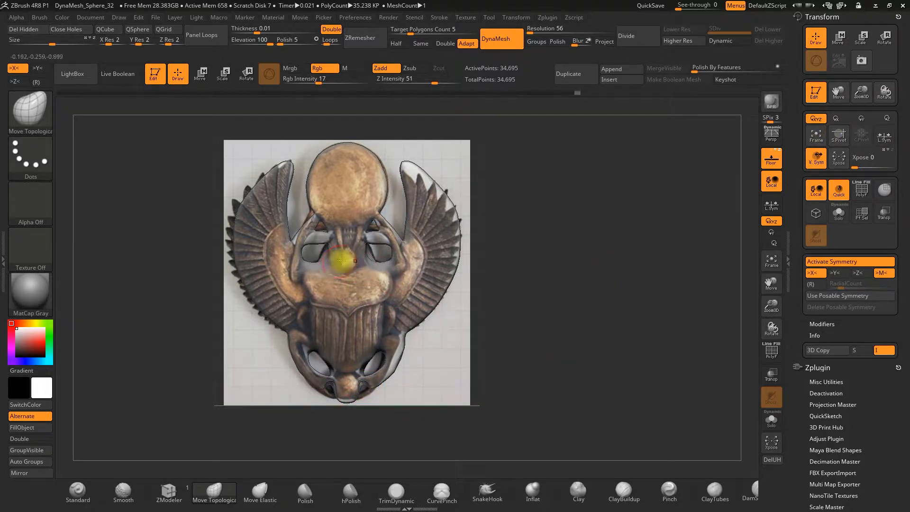
Hide the floor with its reference image, connect the hind feet to the sides of the ball, and remesh with DynaMesh.
left_click(772, 162)
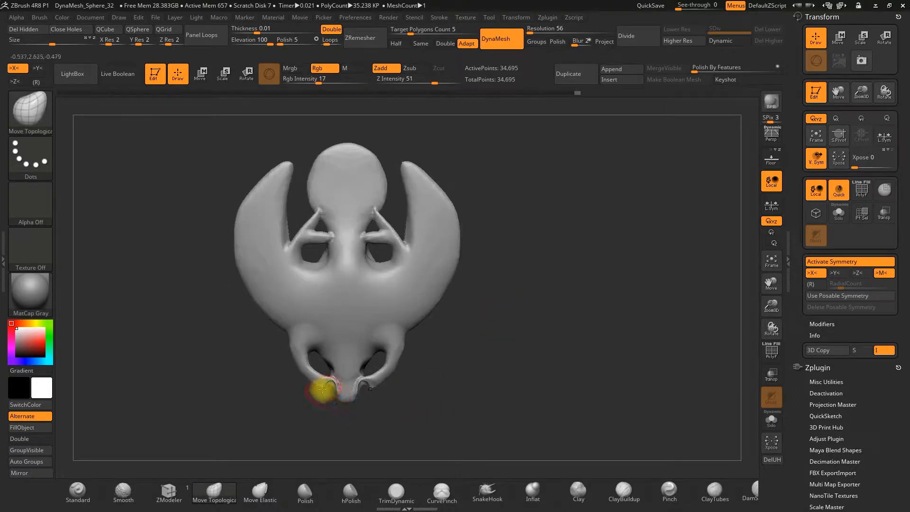
key("space")
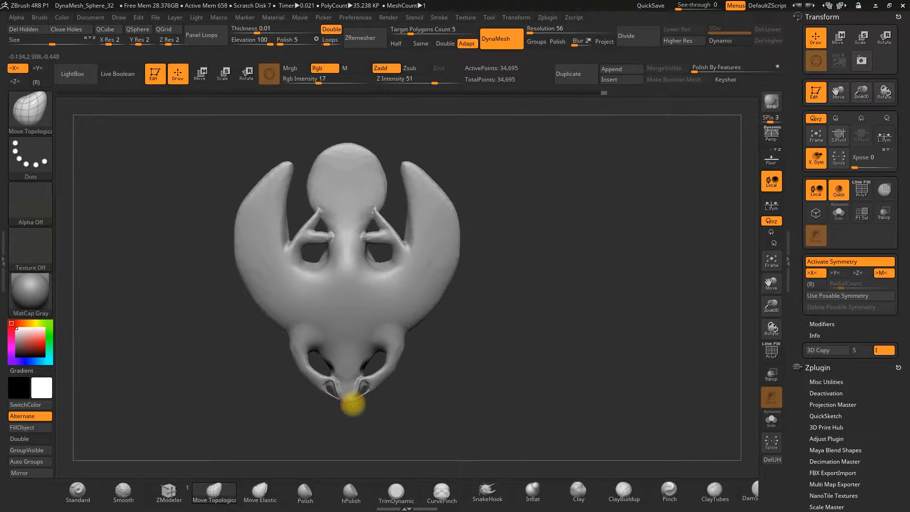
left_click_drag(379, 405, 388, 402)
left_click_drag(465, 433, 476, 402, "ctrl")
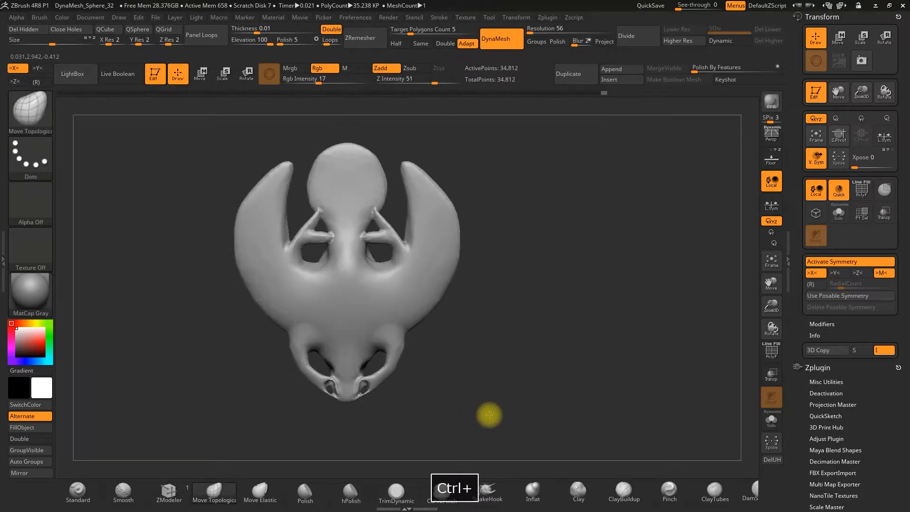
Thicken and reshape the hind feet beside the small ball with the Inflat and Move Topological brushes, and remesh with DynaMesh.
left_click(532, 491)
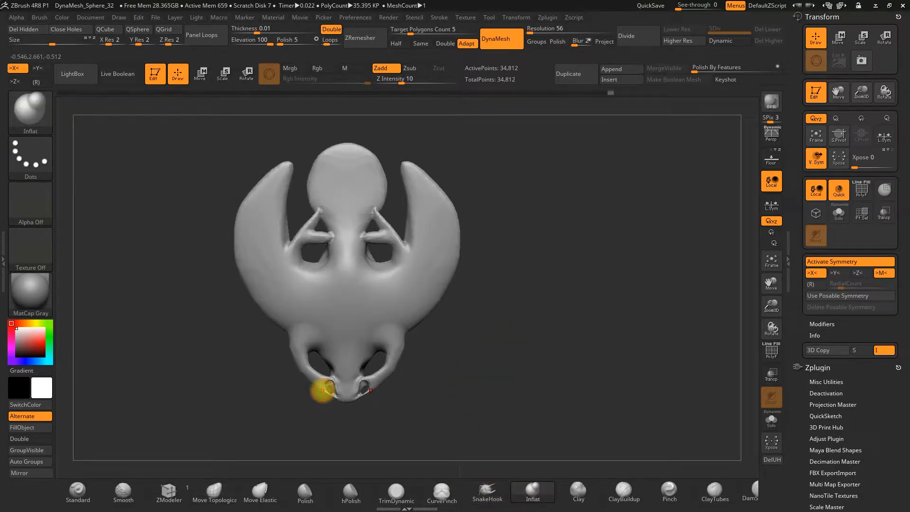
mouse_move(330, 394)
left_mouse_down()
mouse_move(436, 408)
mouse_move(412, 404)
left_mouse_up()
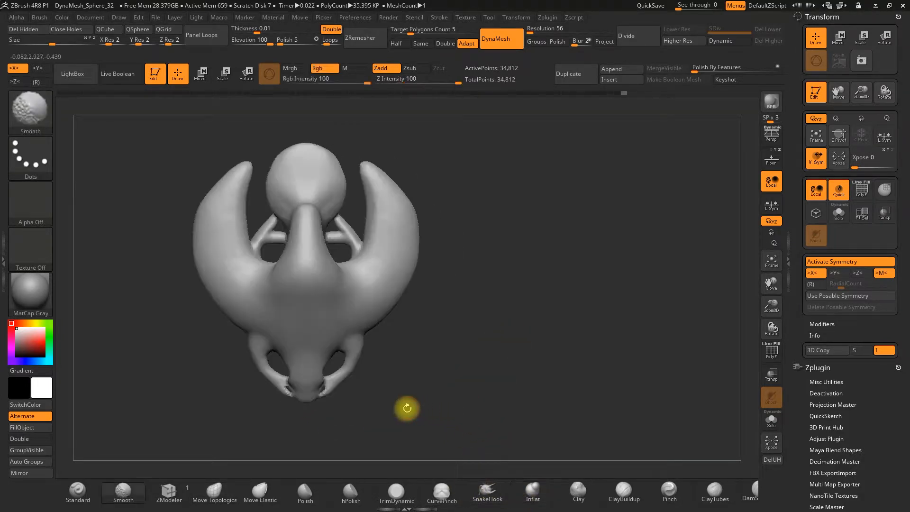
left_click(214, 490)
key("space")
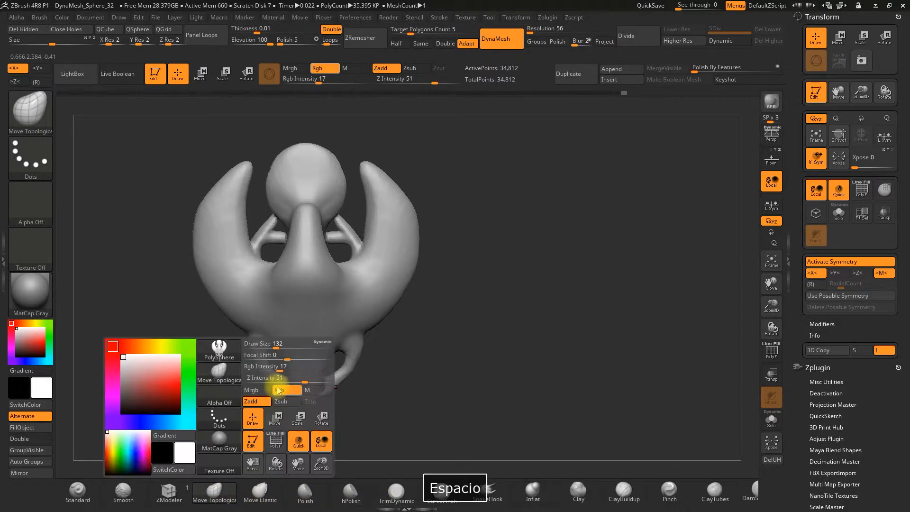
left_click_drag(289, 346, 288, 417)
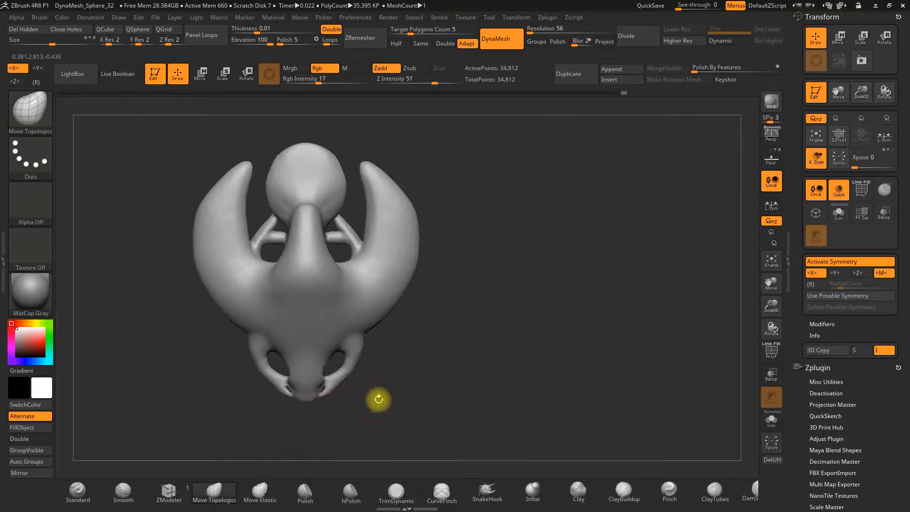
key("space")
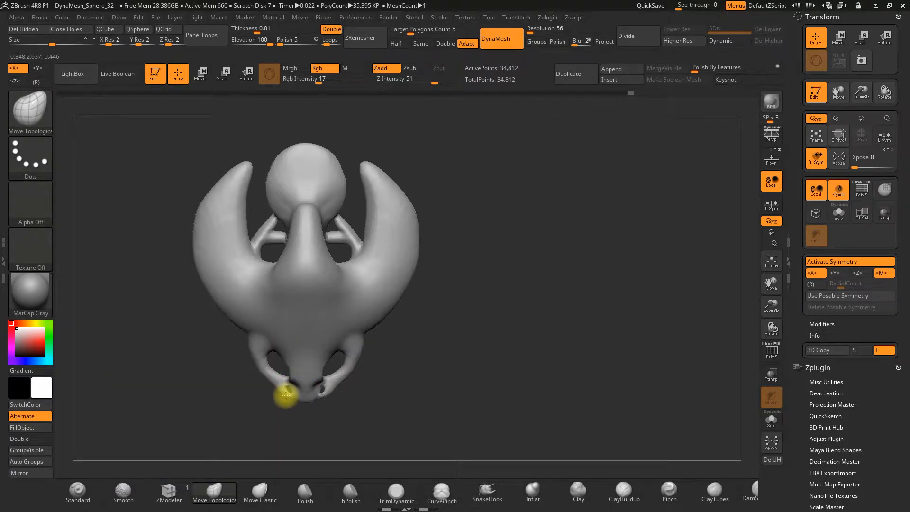
mouse_move(289, 392)
left_mouse_down()
mouse_move(305, 383)
mouse_move(468, 405)
left_mouse_up()
left_click_drag(460, 371, 477, 397, "ctrl")
left_click_drag(496, 367, 509, 406, "alt")
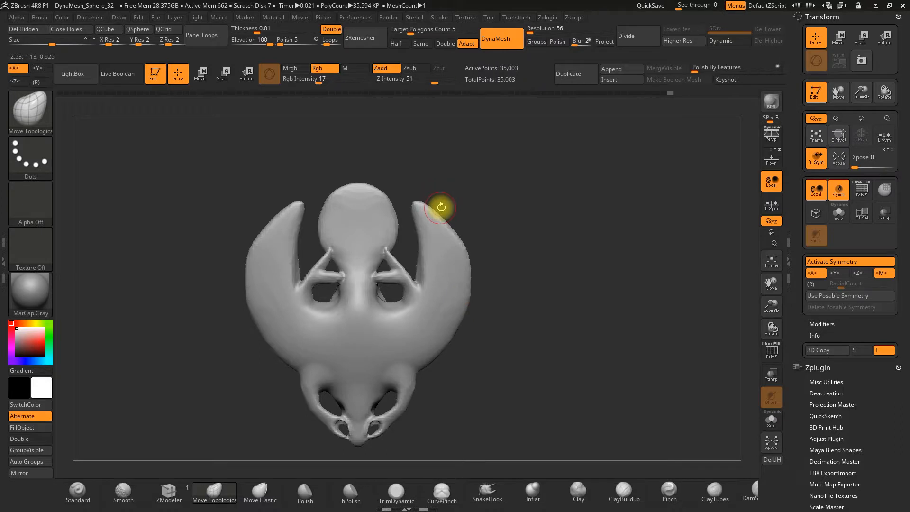
Show the floor reference, and widen the sun disc and round the openings beside the head with Move Topological to match it.
key("space")
left_click(771, 159)
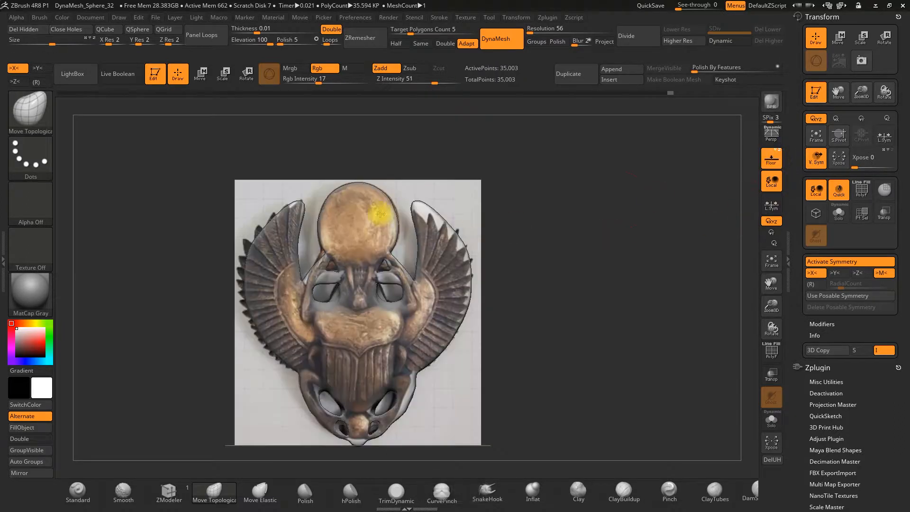
key("space")
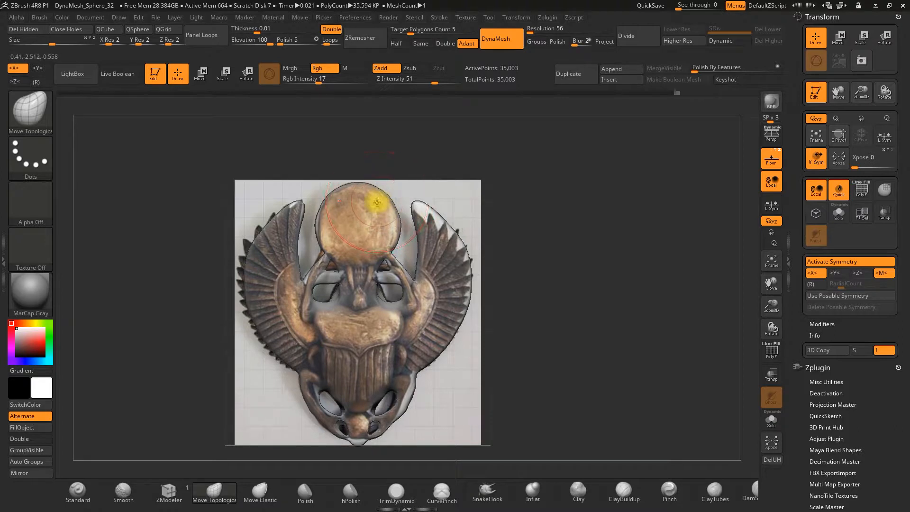
key("space")
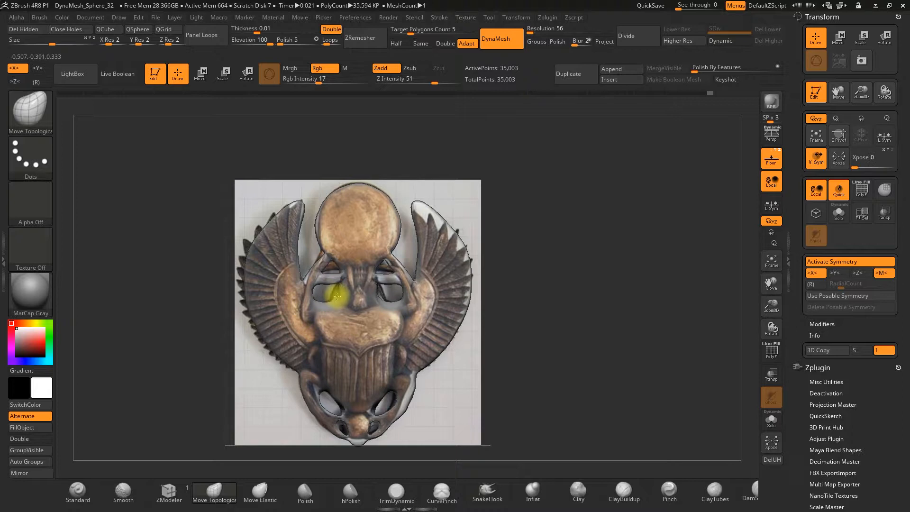
key("space")
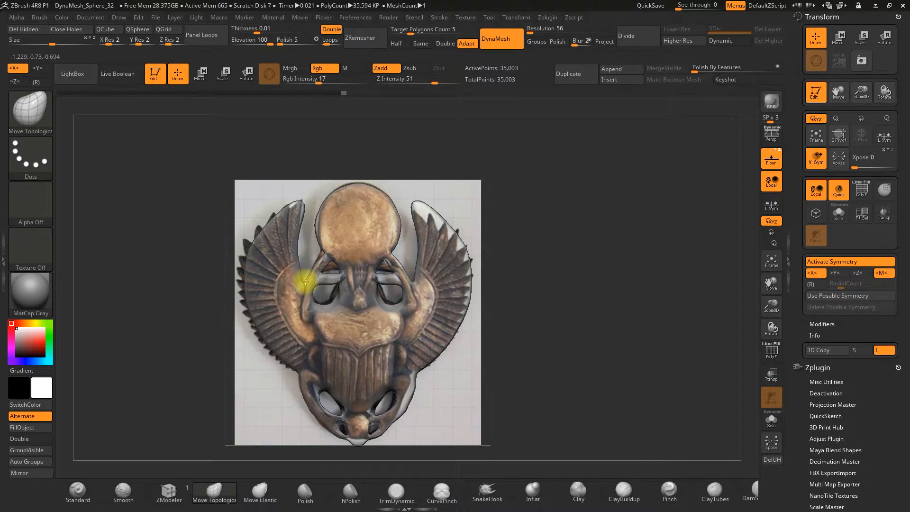
Adjust the hind-leg outlines and openings to the reference with Move Topological, and pull the tip of the small ball downward.
key("space")
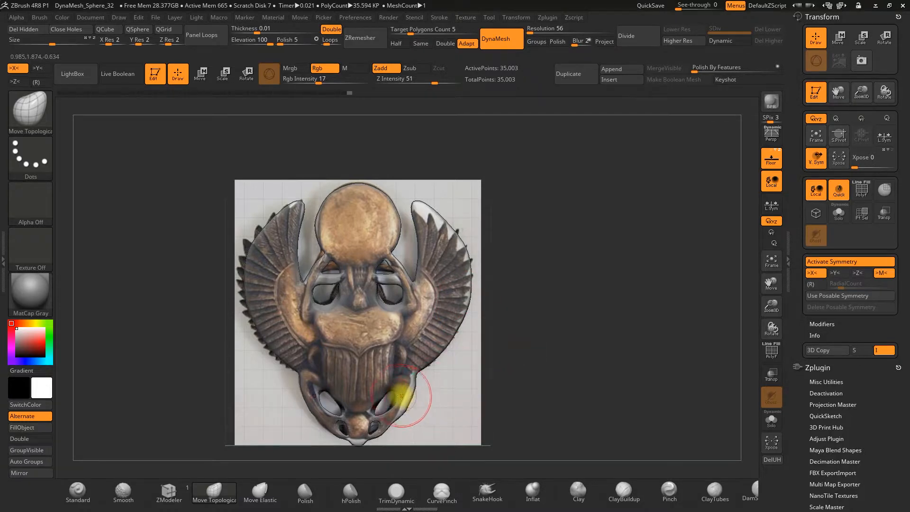
key("space")
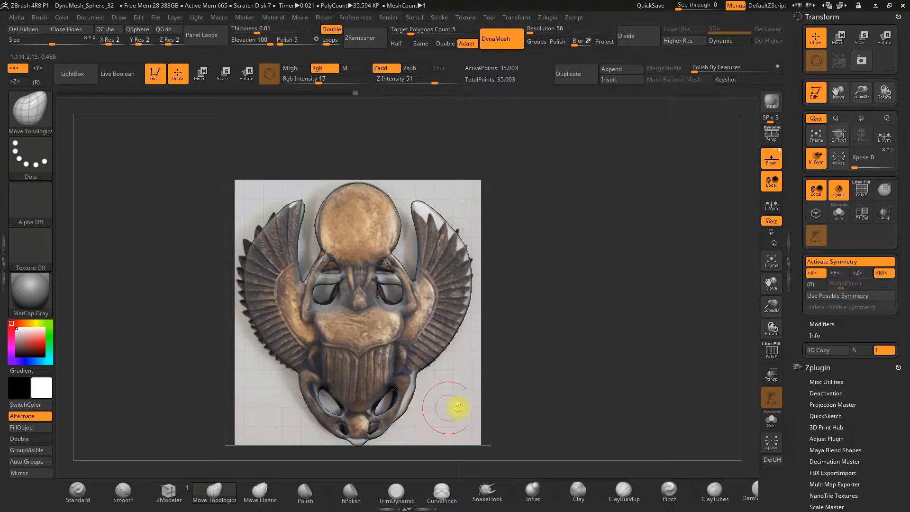
left_click_drag(538, 394, 493, 370, "alt")
key("space")
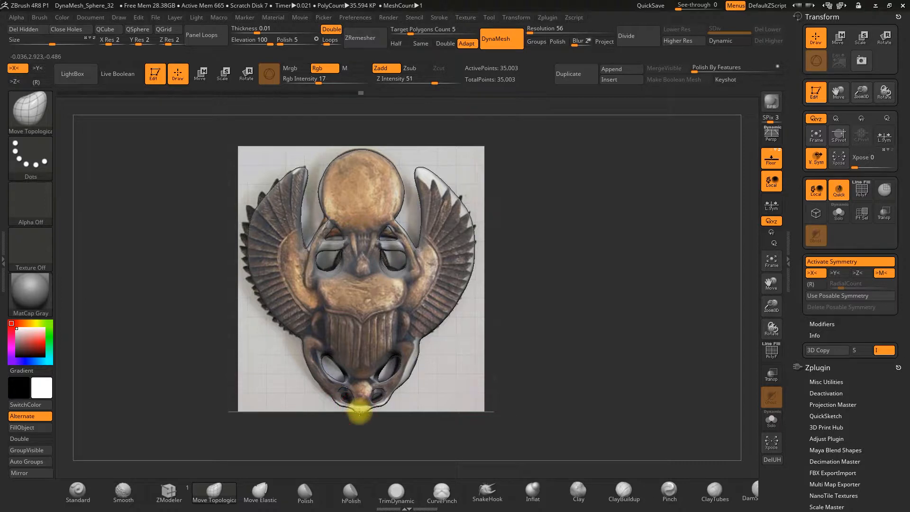
key("space")
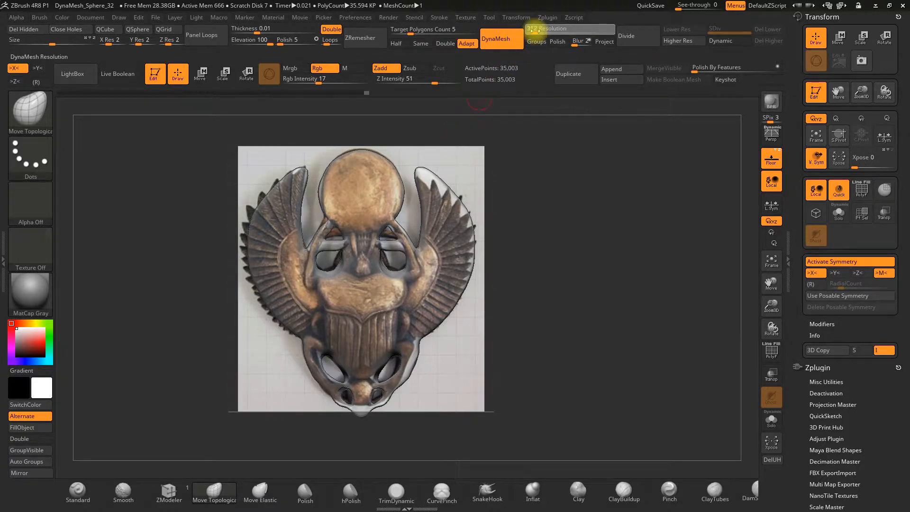
Remesh the scarab at DynaMesh resolution 312 and inspect its polygon wireframe.
left_click_drag(548, 309, 615, 196, "ctrl")
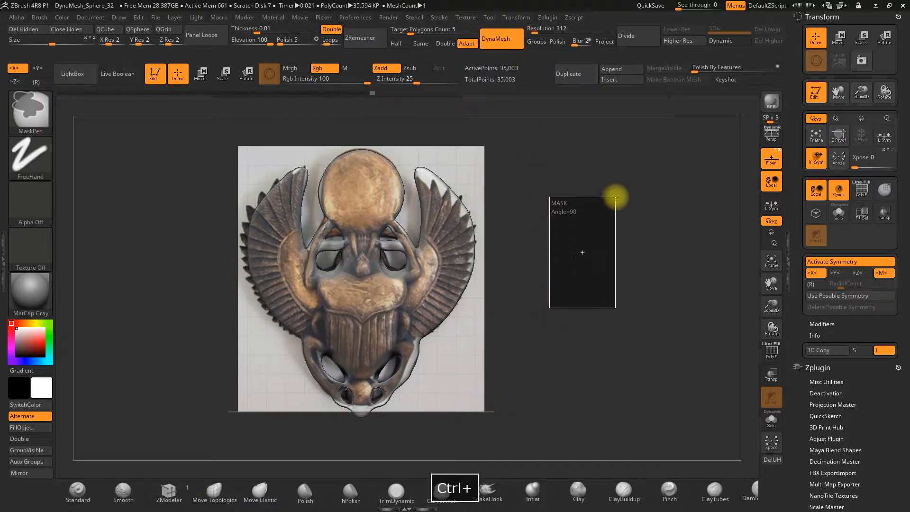
left_click(771, 351)
mouse_move(679, 306)
left_mouse_down()
mouse_move(663, 311)
mouse_move(671, 309)
left_mouse_up()
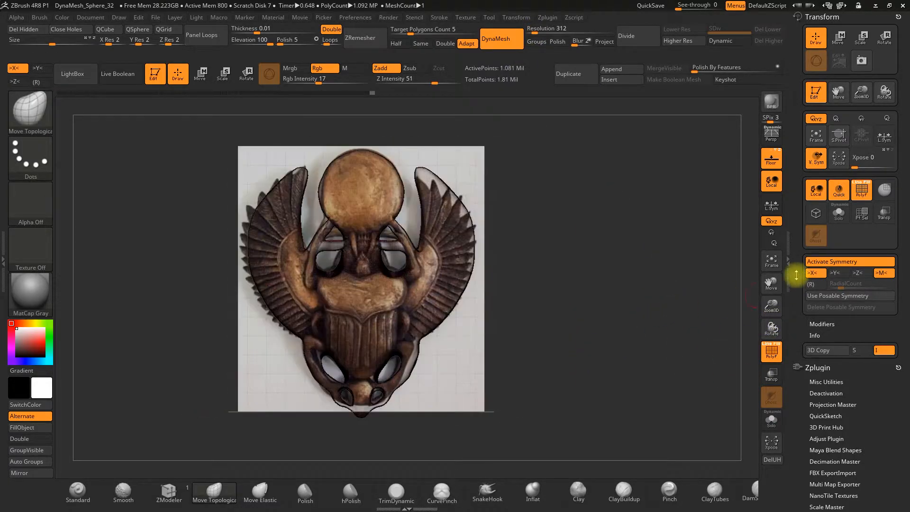
left_click(771, 351)
Hide the floor reference, thicken the front-leg bars and hind feet with the Inflat brush, and remesh with DynaMesh.
left_click(771, 159)
key("space")
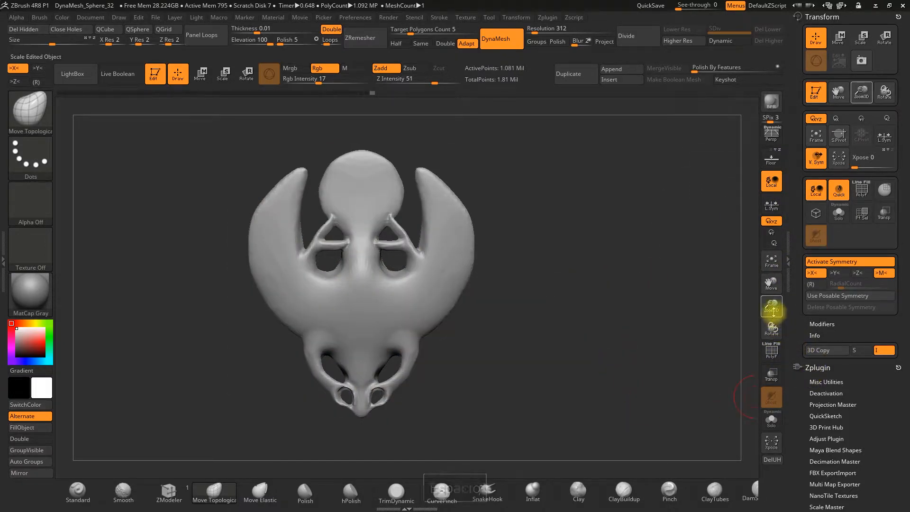
left_click_drag(771, 307, 692, 339)
key("space")
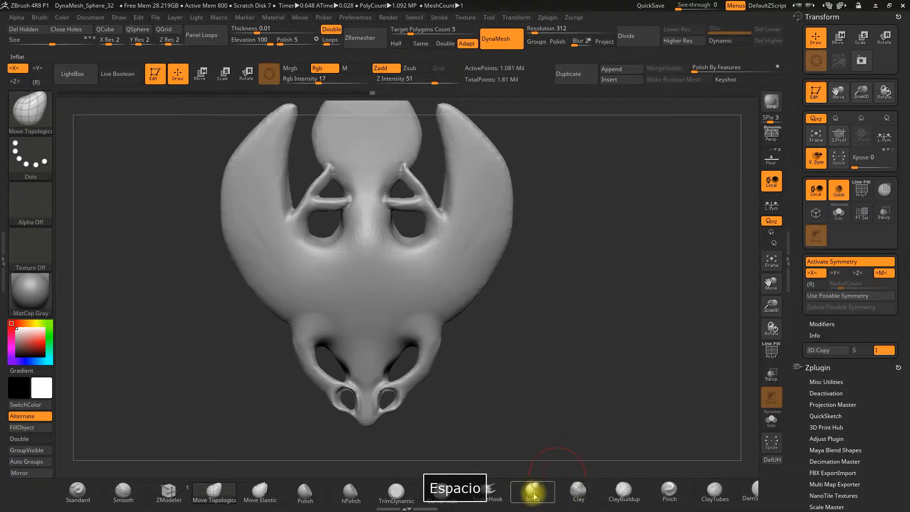
left_click(533, 490)
key("space")
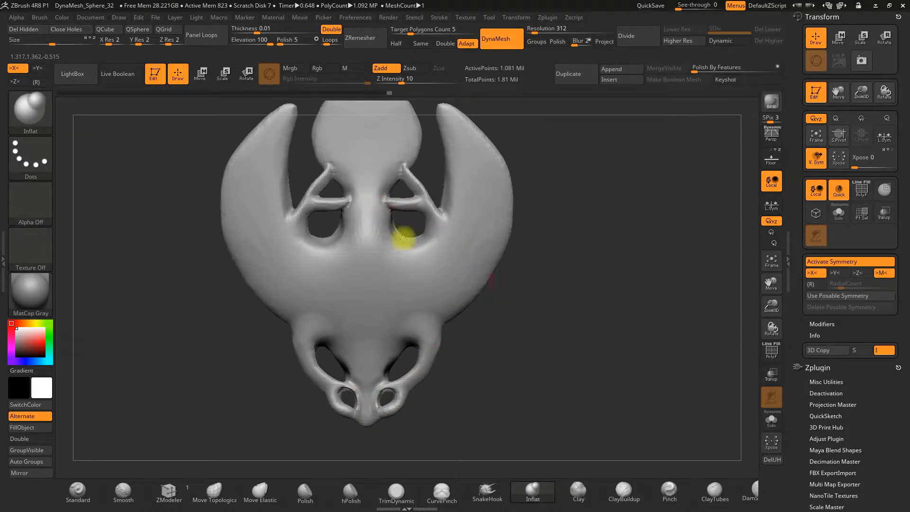
left_click_drag(713, 302, 691, 358, "alt")
mouse_move(536, 274)
left_mouse_down()
mouse_move(498, 295)
mouse_move(530, 288)
mouse_move(555, 242)
left_mouse_up()
Push the bulge on the back of the body inward from the side with Move Topological to flatten the scarab's profile.
key("space")
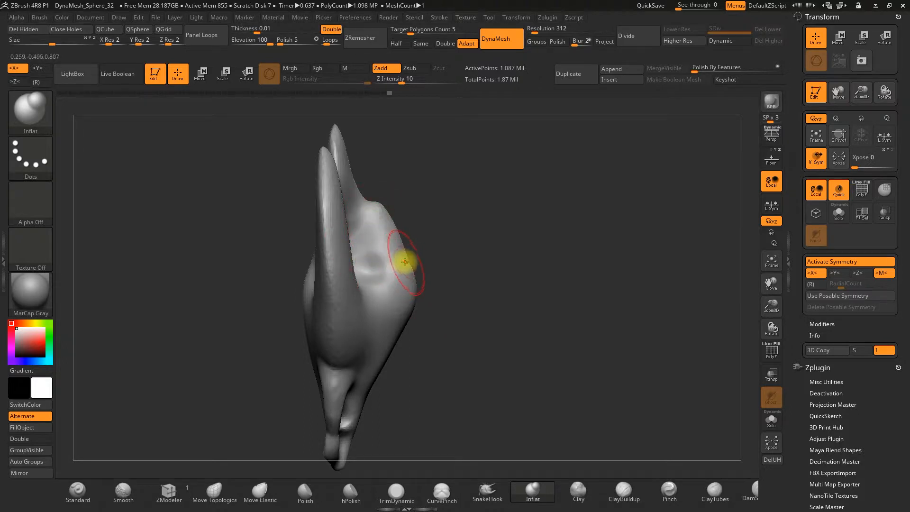
key("space")
left_click_drag(406, 258, 420, 258)
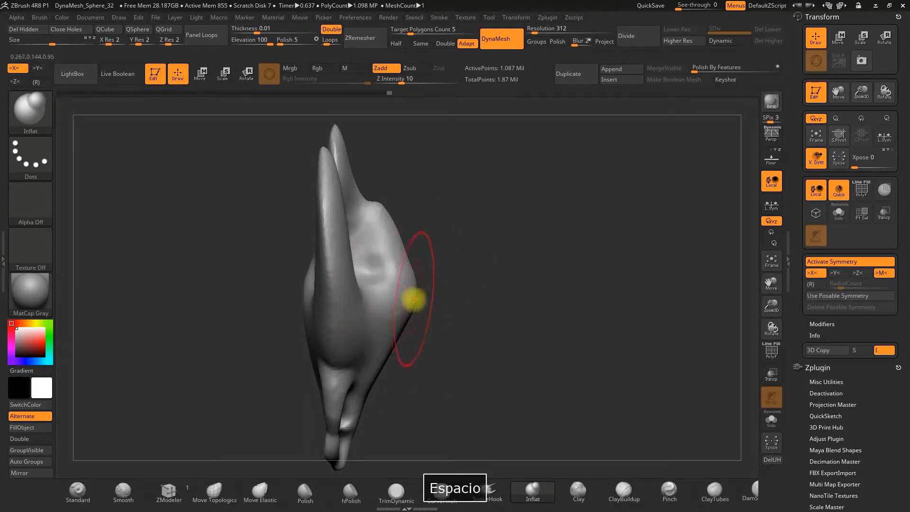
left_click(214, 490)
left_click_drag(406, 304, 397, 306)
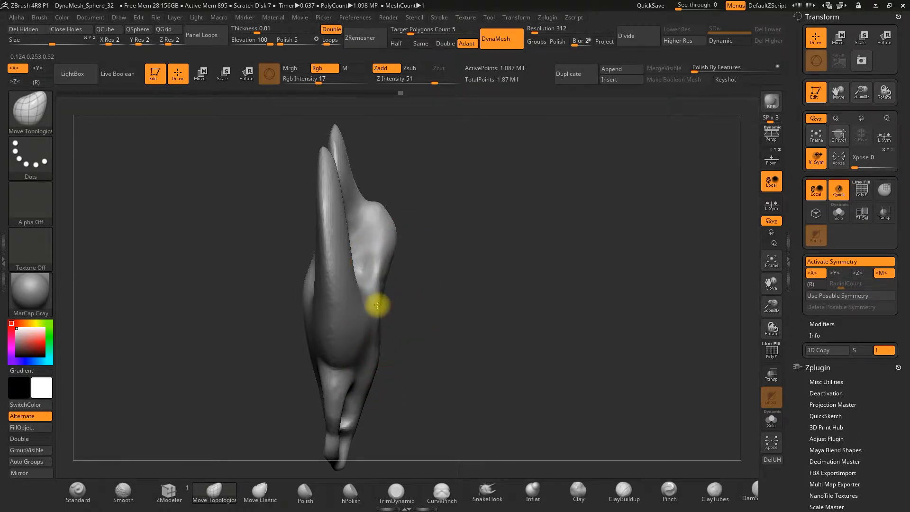
mouse_move(428, 337)
left_mouse_down()
mouse_move(394, 364)
mouse_move(363, 359)
mouse_move(465, 335)
left_mouse_up()
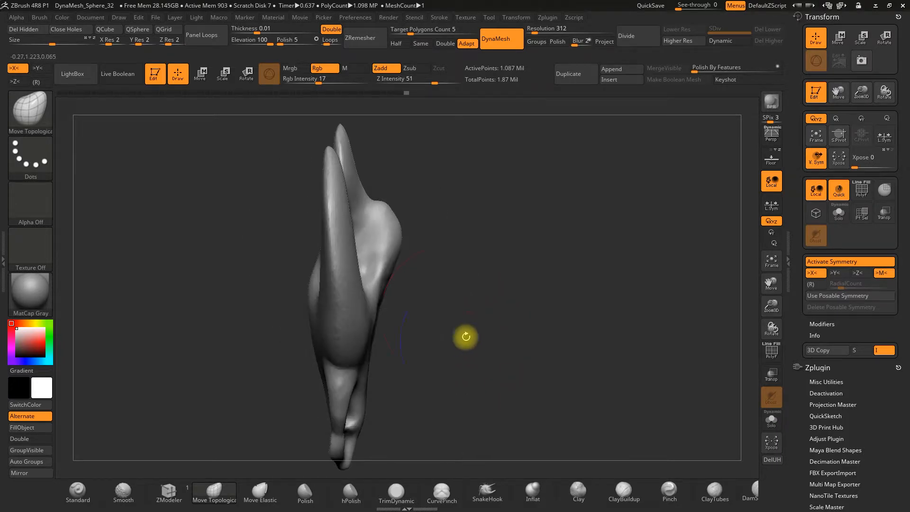
right_click_drag(383, 246, 409, 257)
mouse_move(383, 234)
left_mouse_down()
mouse_move(368, 237)
mouse_move(377, 287)
left_mouse_up()
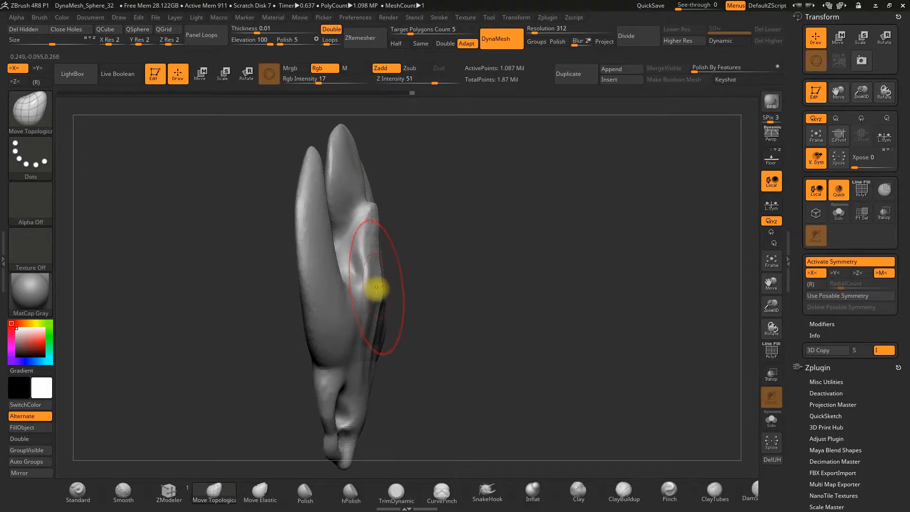
mouse_move(364, 290)
right_mouse_down()
mouse_move(447, 295)
mouse_move(438, 279)
mouse_move(473, 197)
mouse_move(625, 228)
mouse_move(566, 306)
right_mouse_up()
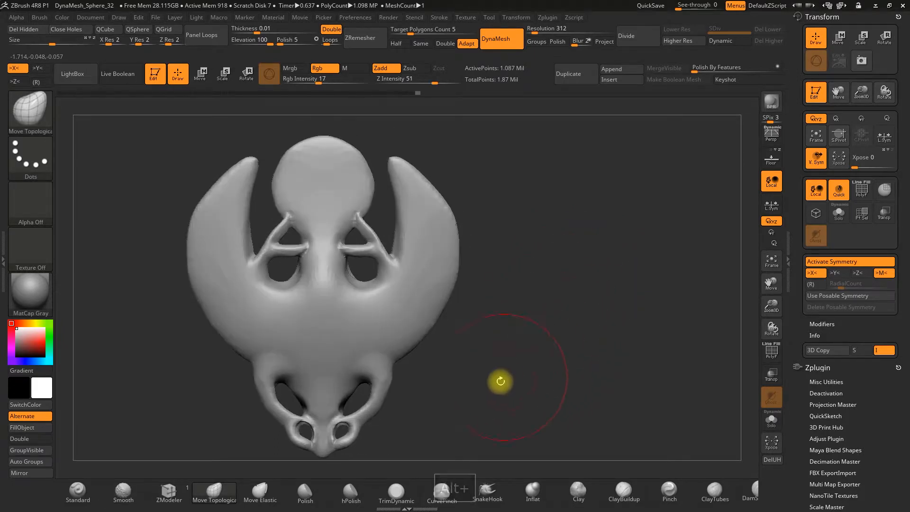
Remesh the flattened body with DynaMesh and check the polygon density in the wireframe display.
left_click_drag(522, 348, 577, 269, "ctrl")
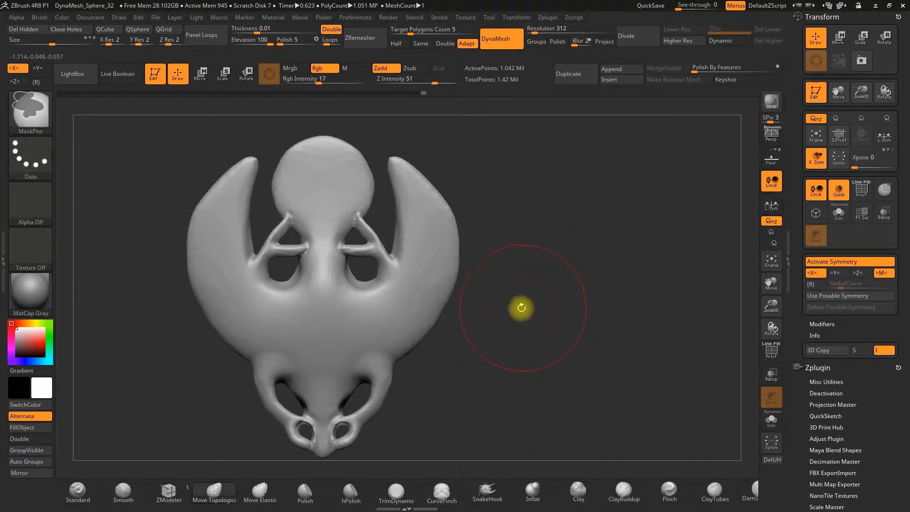
right_click_drag(550, 314, 578, 305, "alt")
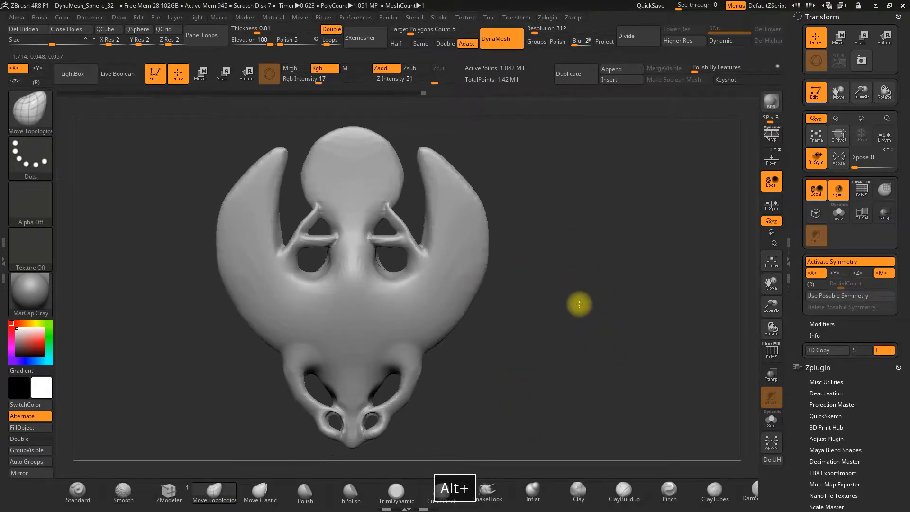
left_click(769, 350)
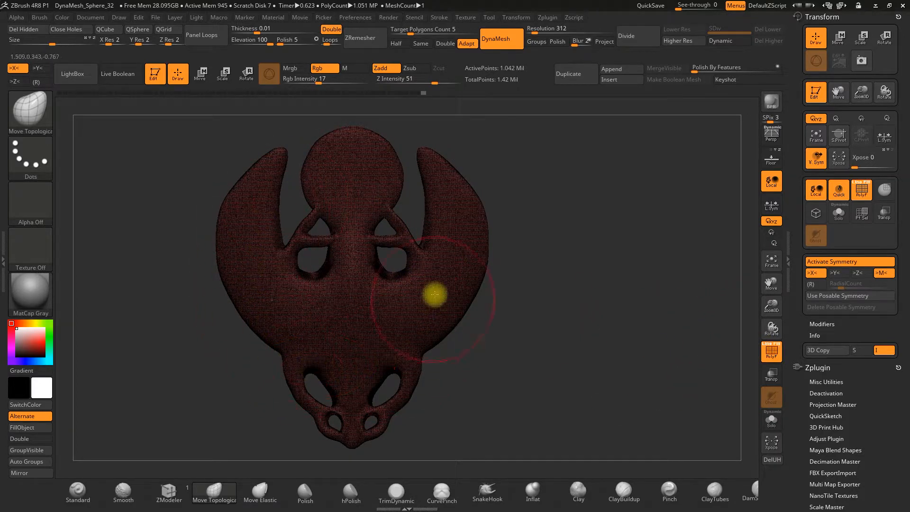
left_click(768, 350)
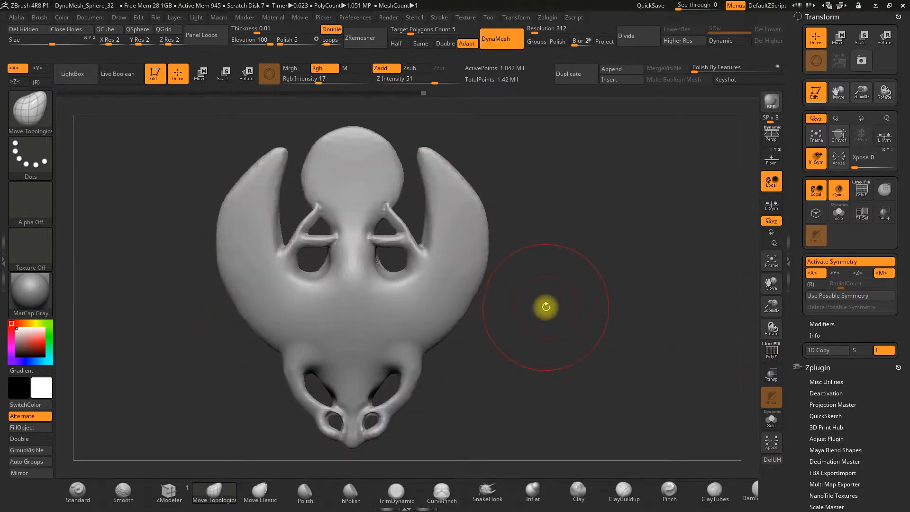
Save the project under the name scarab in the scarab folder on the desktop.
left_click(155, 18)
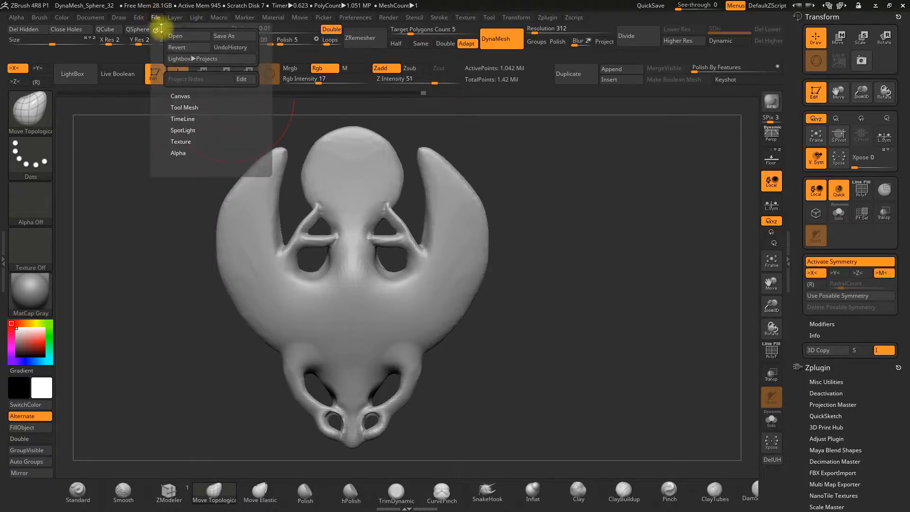
left_click(219, 36)
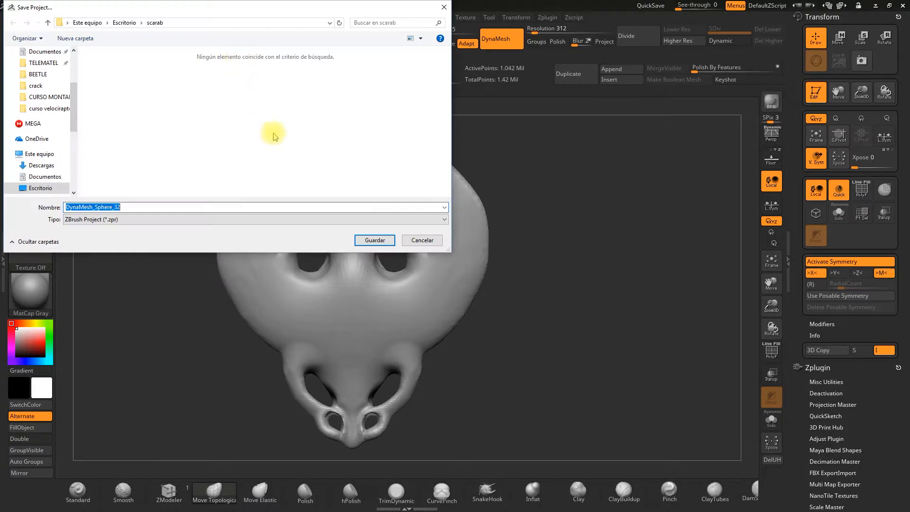
scroll(50, 96, "up", 2)
left_click(40, 93)
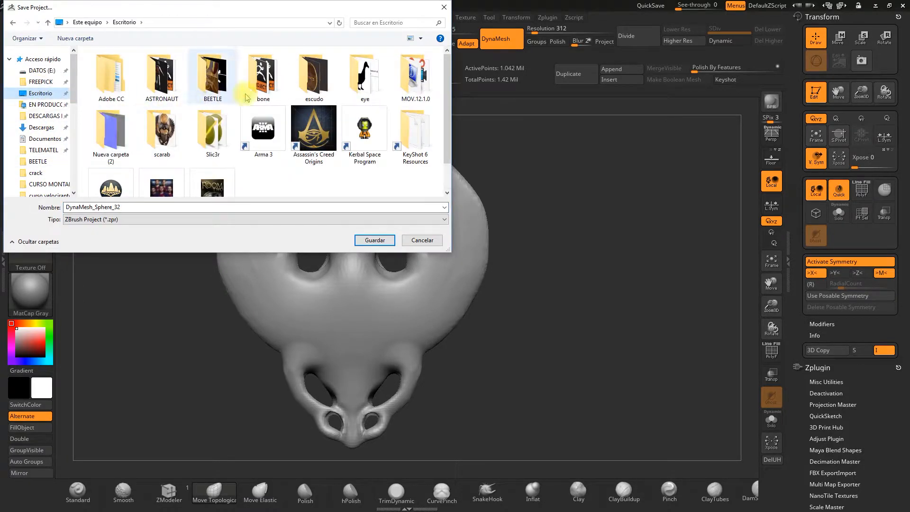
scroll(226, 107, "down", 1)
scroll(232, 112, "up", 1)
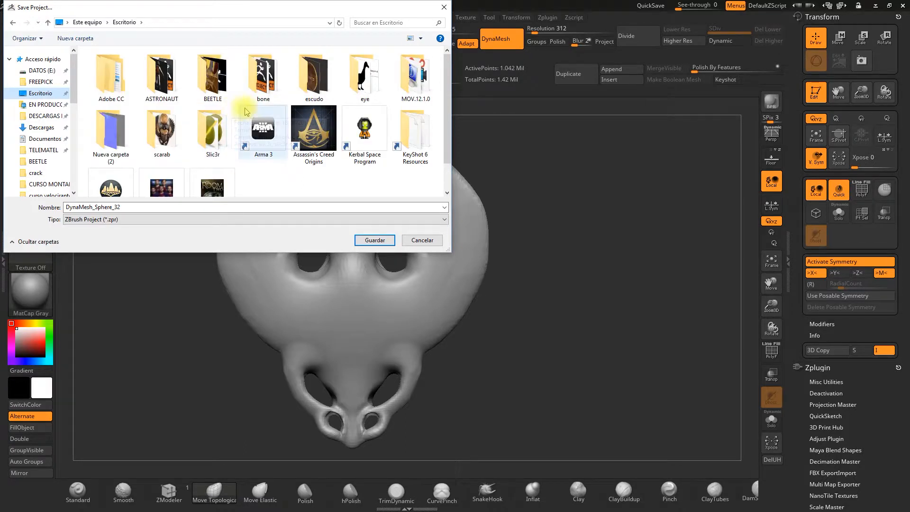
double_click(162, 130)
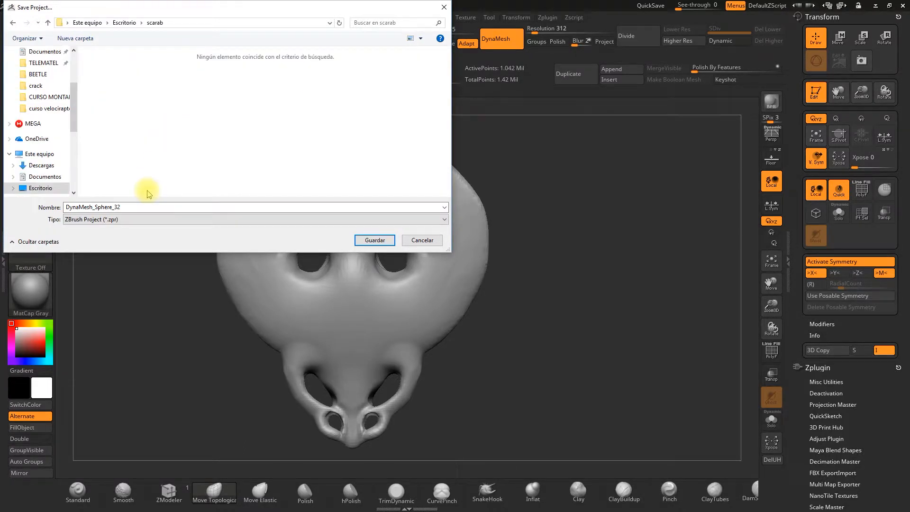
double_click(73, 207)
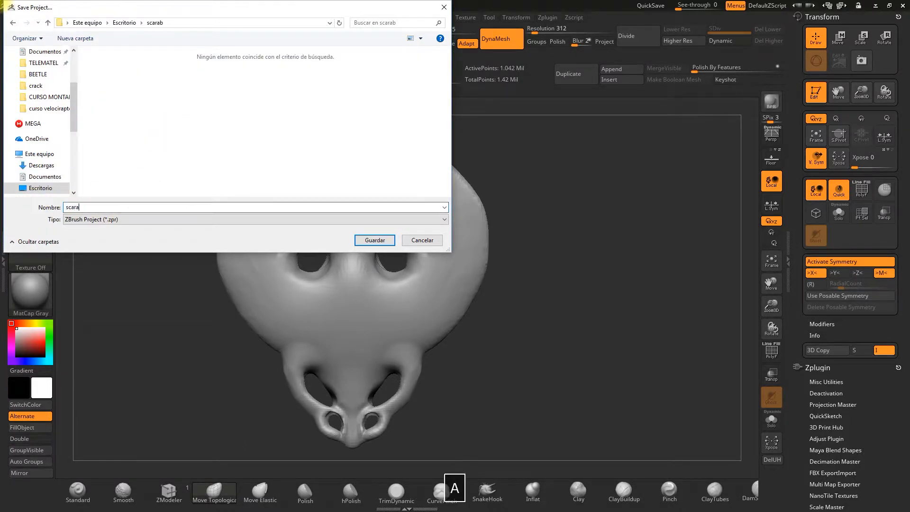
left_click(374, 240)
key("super")
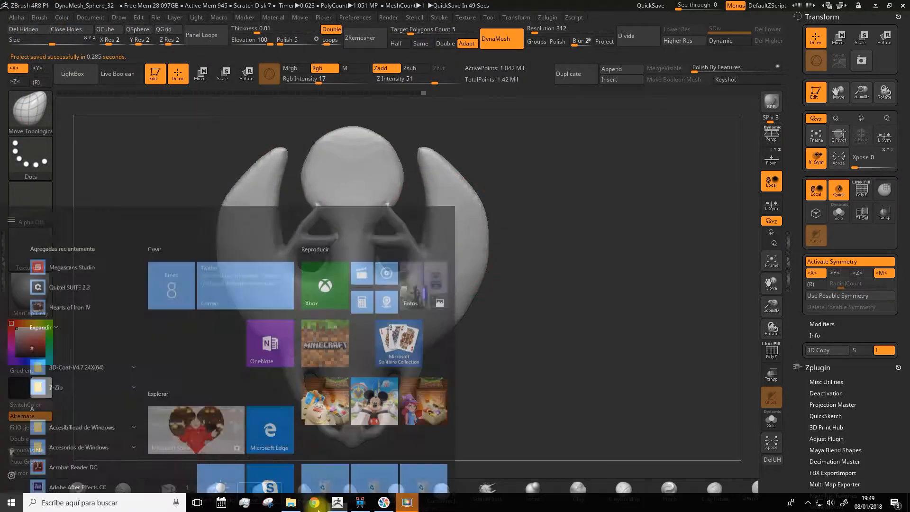
left_click(383, 502)
left_click(364, 214)
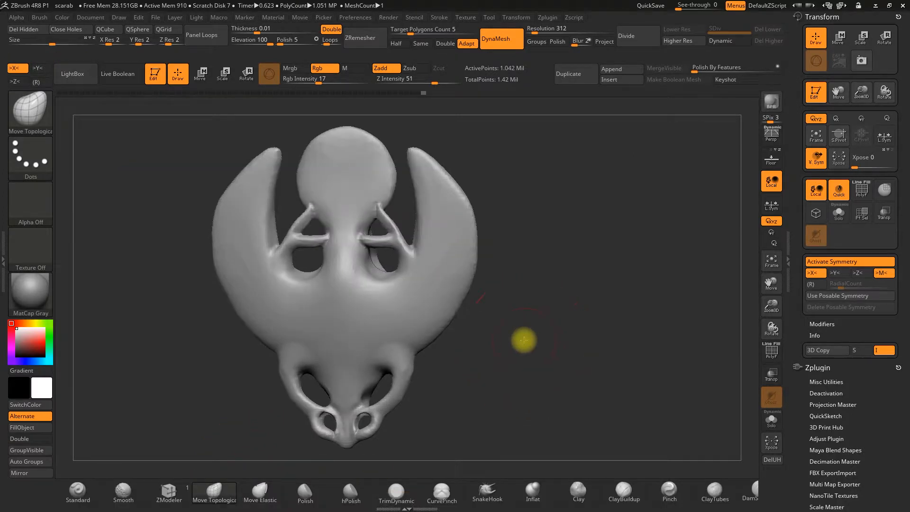
mouse_move(523, 339)
left_mouse_down()
mouse_move(513, 351)
mouse_move(556, 367)
mouse_move(527, 368)
mouse_move(443, 244)
left_mouse_up()
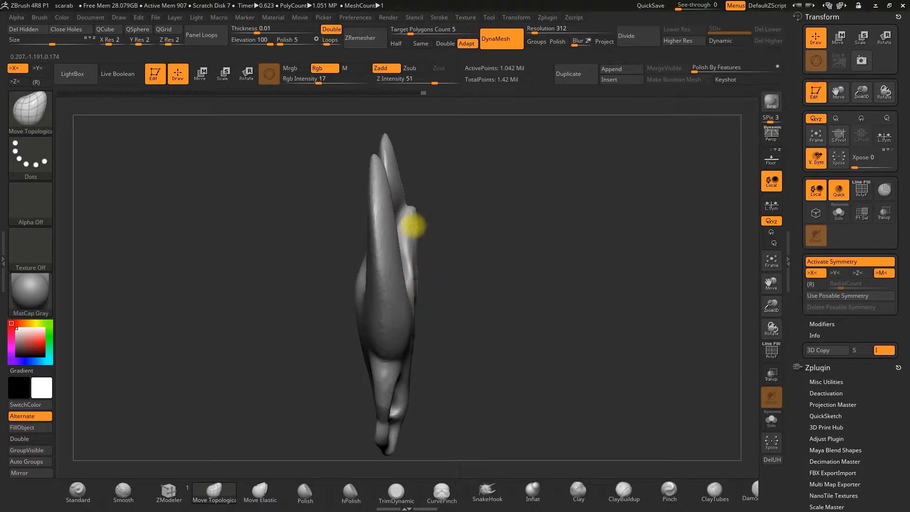
mouse_move(487, 294)
left_mouse_down()
mouse_move(516, 294)
mouse_move(532, 329)
mouse_move(560, 345)
left_mouse_up()
Thicken the scarab's hind feet slightly using a smaller Inflat brush at Z Intensity 10.
key("space")
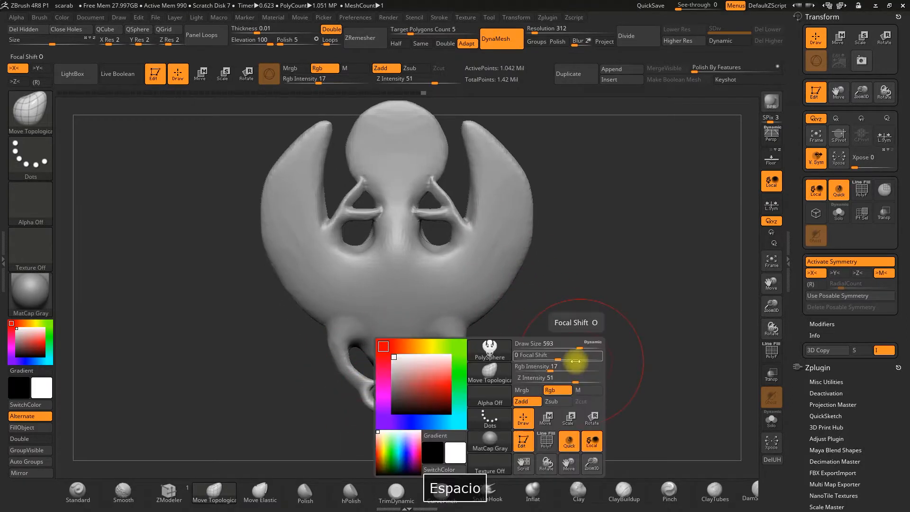
left_click_drag(574, 347, 564, 348)
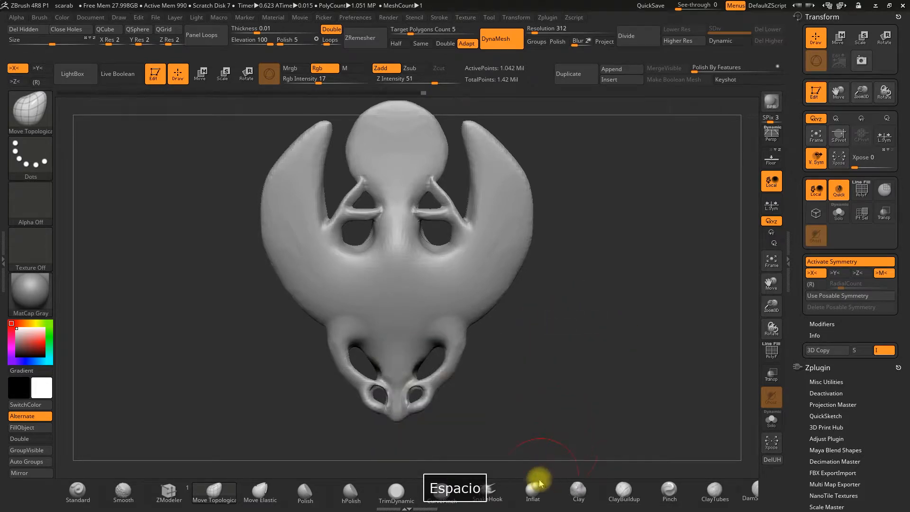
left_click(532, 493)
key("space")
left_click_drag(452, 344, 444, 344)
key("space")
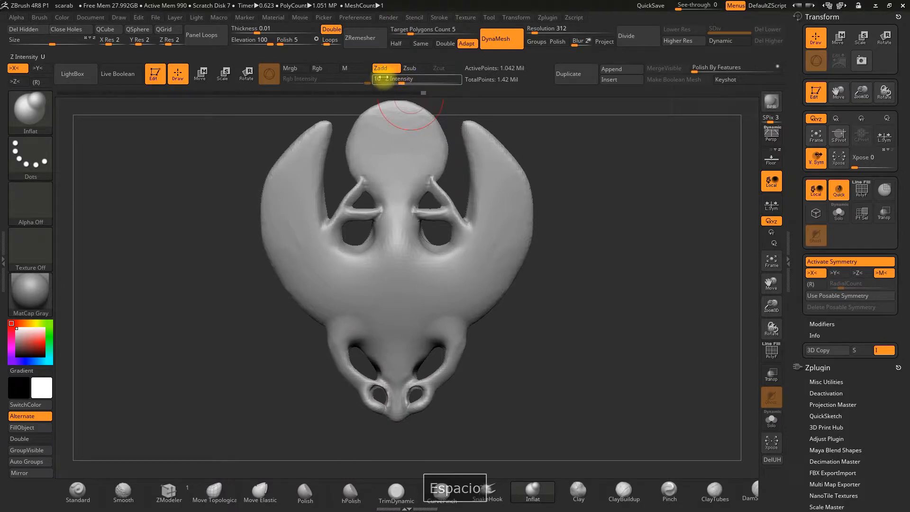
key("space")
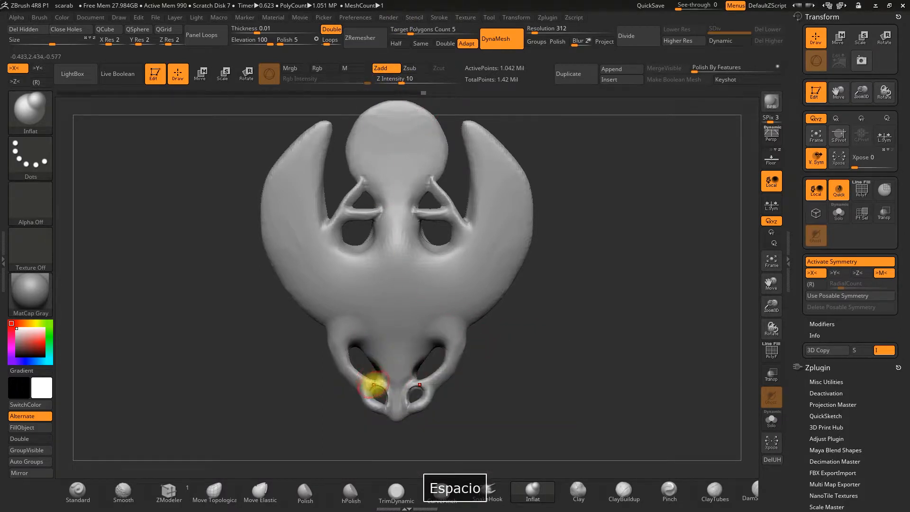
left_click_drag(605, 328, 585, 358, "alt")
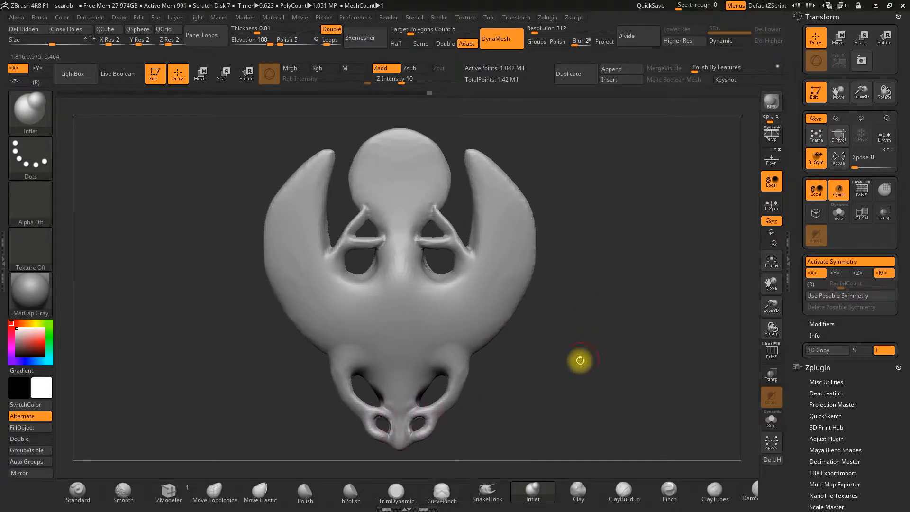
left_click_drag(589, 301, 598, 301, "alt")
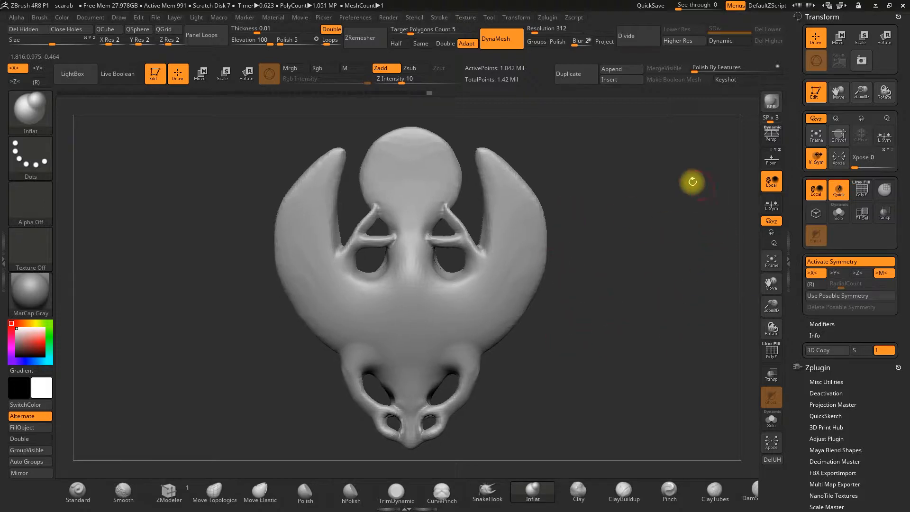
left_click(505, 44)
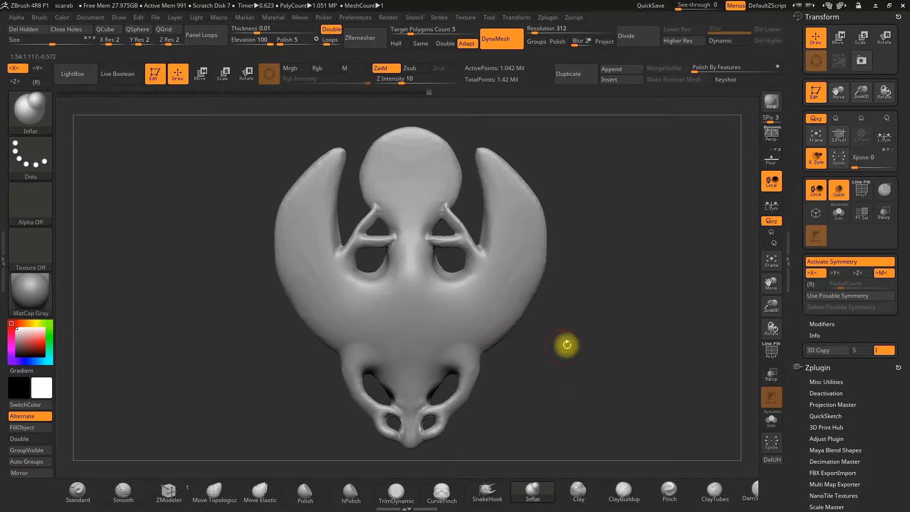
Try brushing the body with Z-axis symmetry added to X symmetry.
left_click_drag(578, 336, 508, 344)
left_click_drag(481, 311, 496, 313)
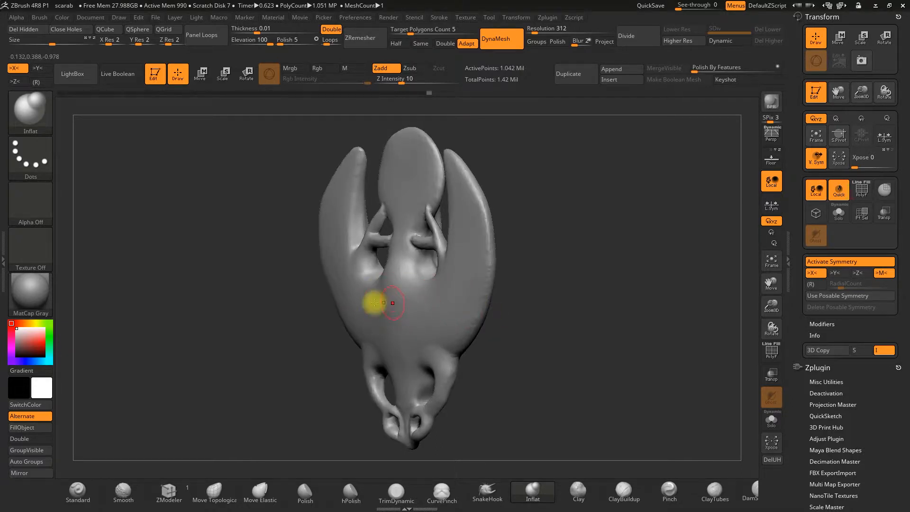
left_click(16, 81)
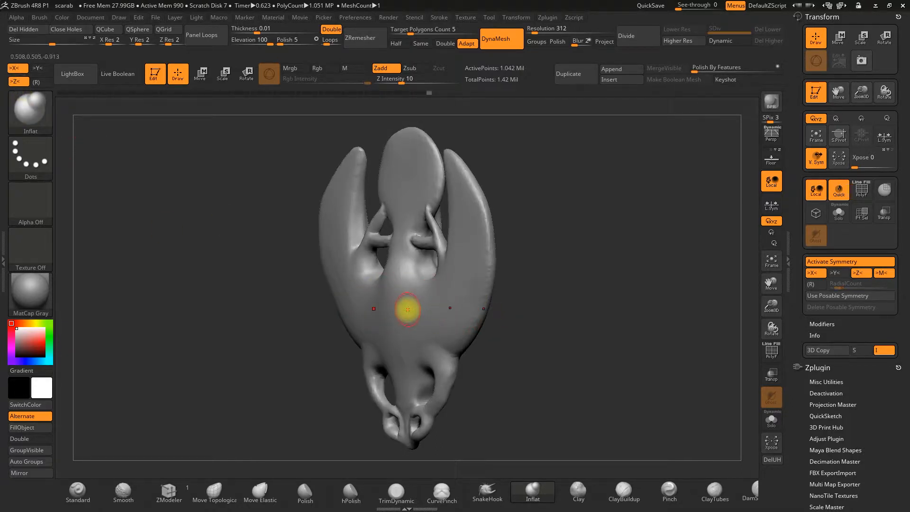
key("ctrl+z")
left_click_drag(617, 337, 573, 333)
left_click(16, 82)
Turn off X symmetry and mirror the scarab across the Z axis with SubTool Master, appending the copy as a new subtool.
left_click(19, 71)
left_click_drag(519, 250, 583, 199)
left_click(547, 17)
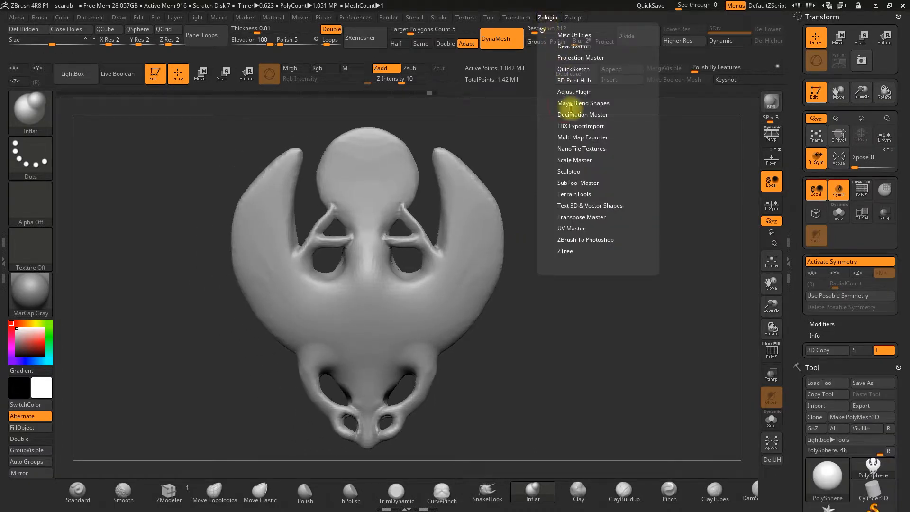
left_click(578, 183)
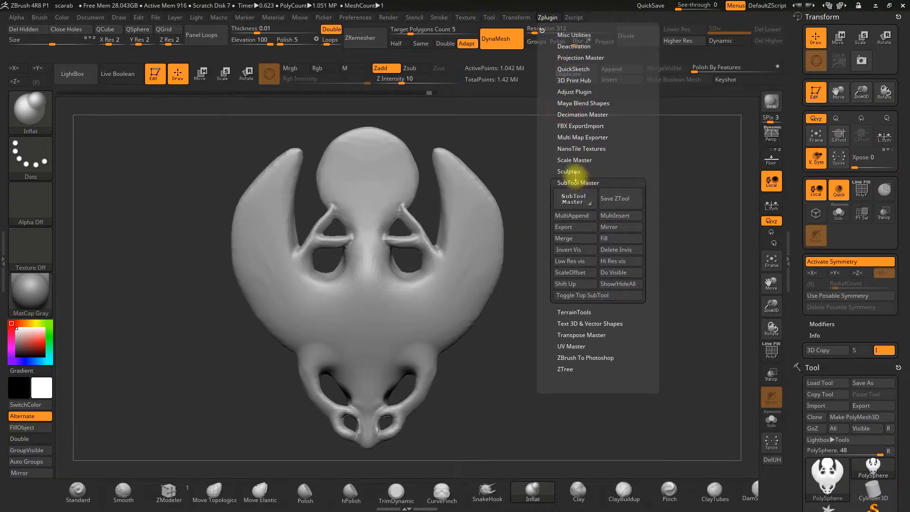
left_click(610, 227)
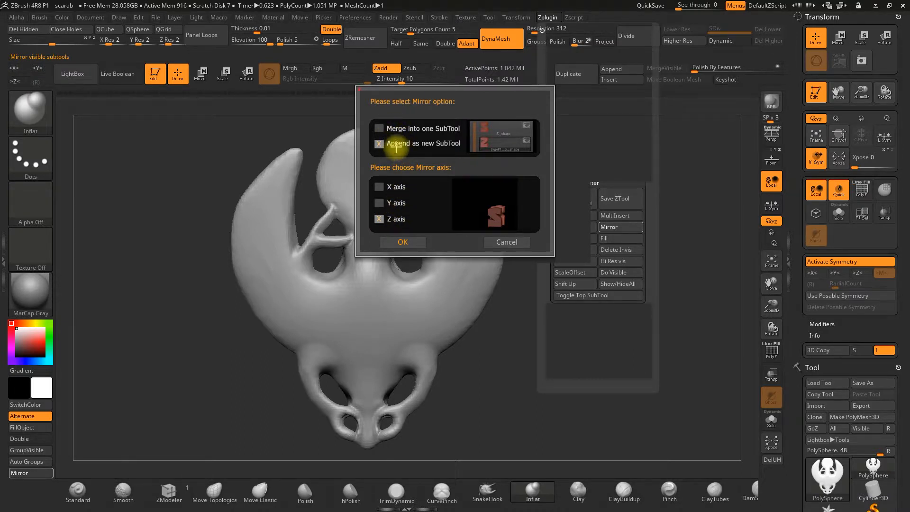
left_click(402, 241)
left_click_drag(569, 318, 524, 320)
left_click_drag(662, 313, 596, 303)
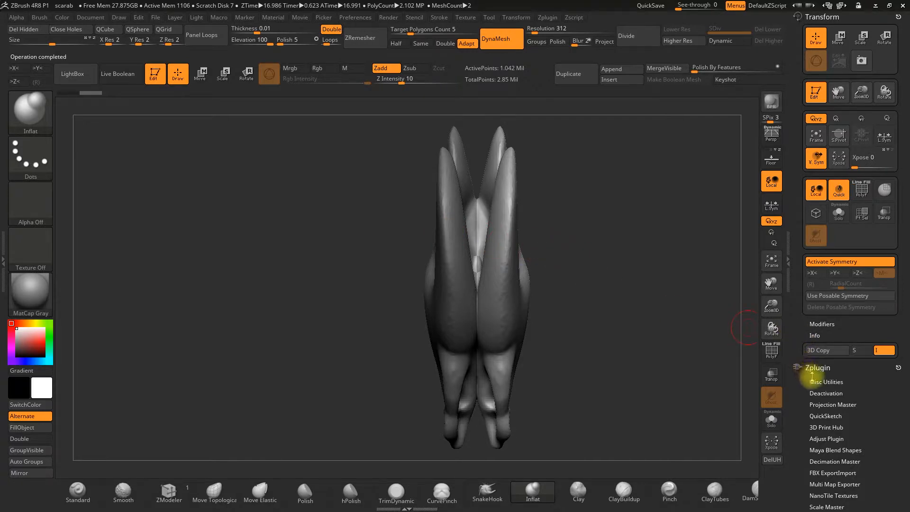
Move the selected scarab half about 0.747 along Z until it overlaps the other half, and return to drawing with Inflat.
left_click_drag(808, 331, 793, 293)
left_click_drag(791, 342, 796, 253)
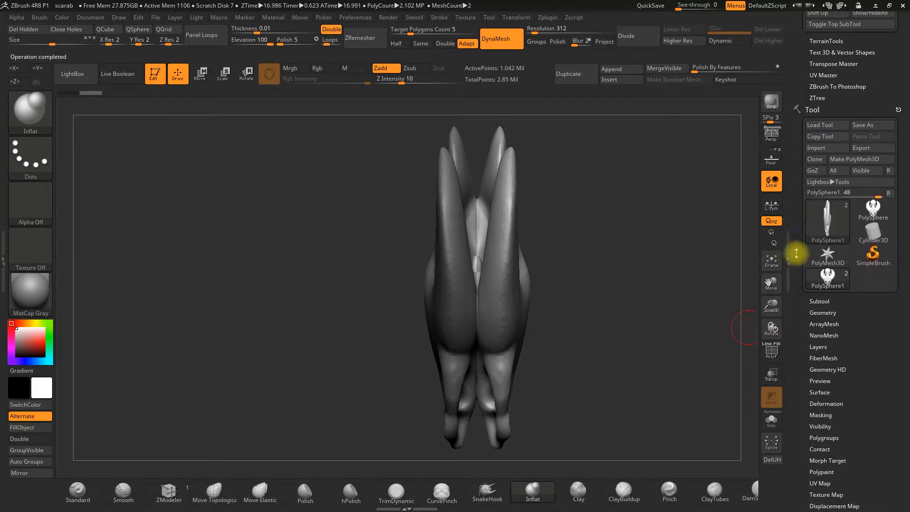
left_click(818, 301)
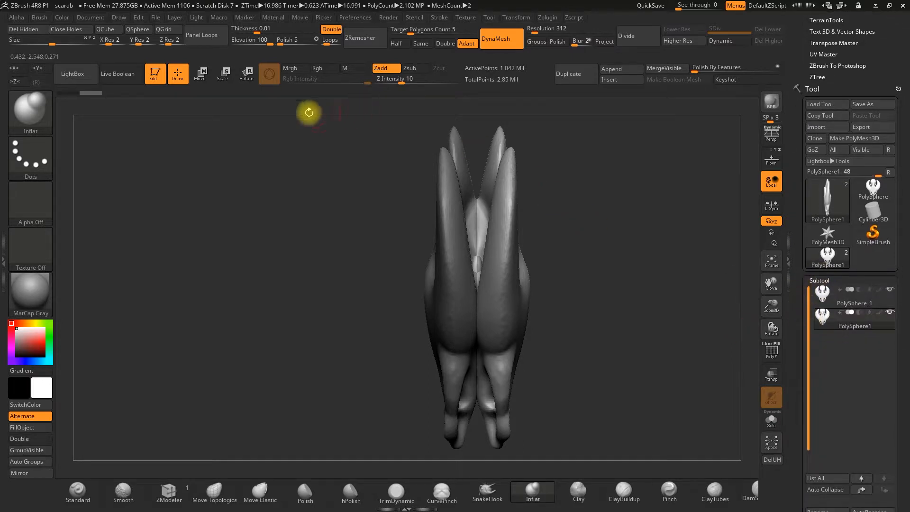
left_click(200, 74)
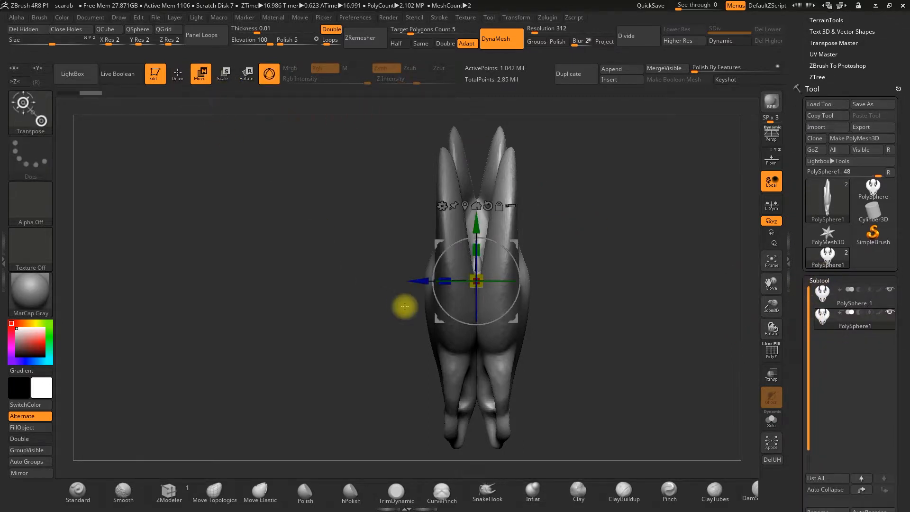
left_click_drag(426, 280, 383, 281)
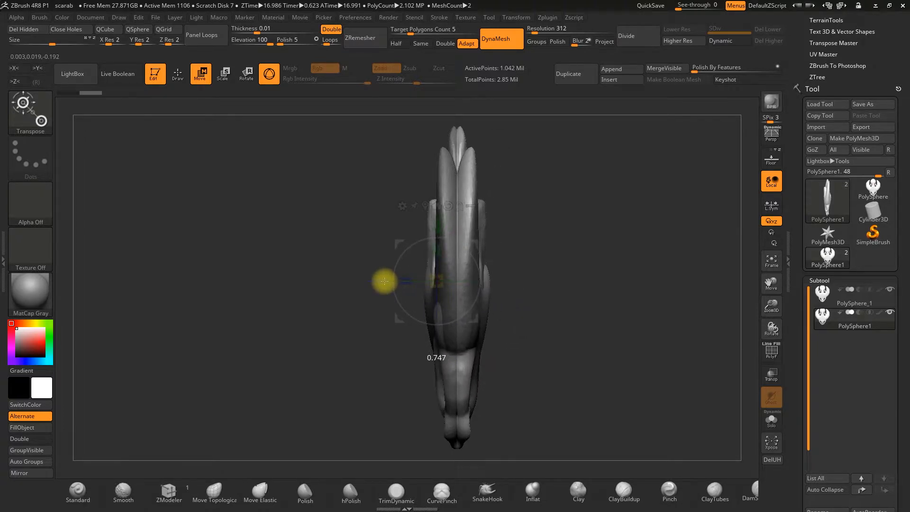
left_click_drag(384, 281, 384, 281)
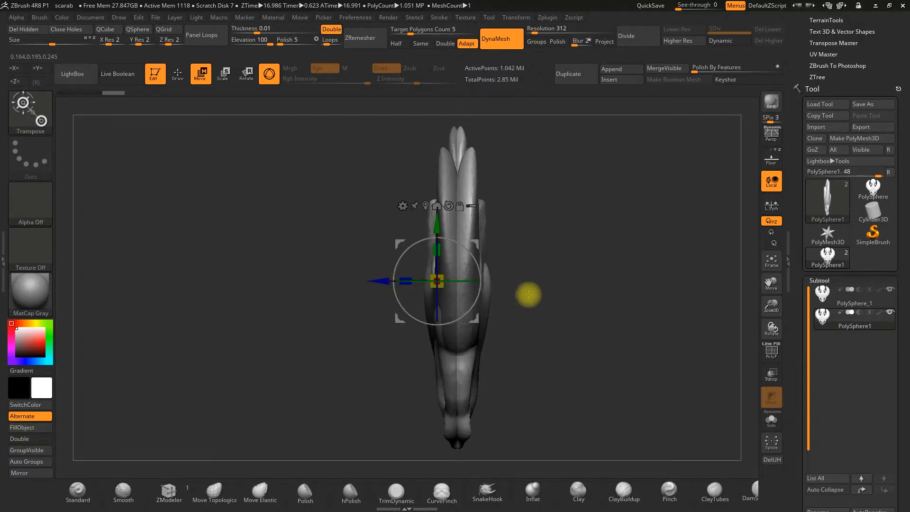
key("ctrl+z")
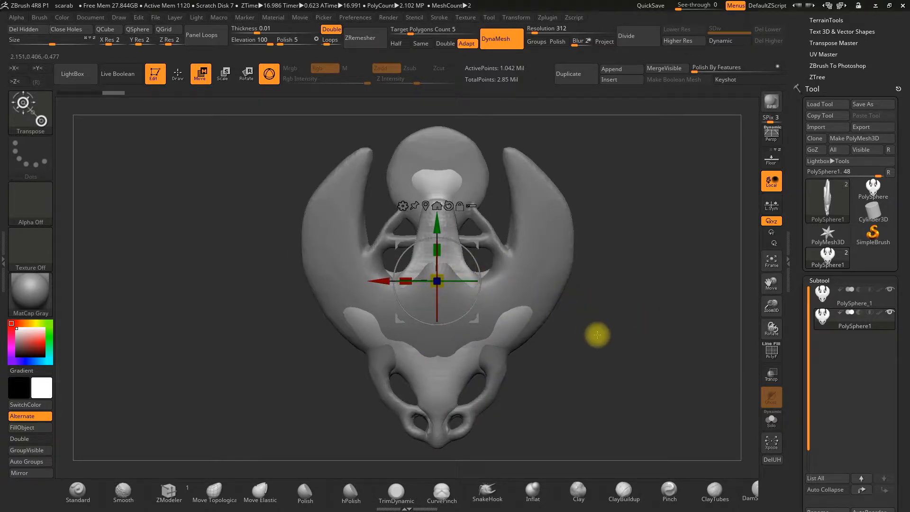
left_click(186, 80)
key("b")
key("i")
key("n")
left_click_drag(649, 305, 556, 299)
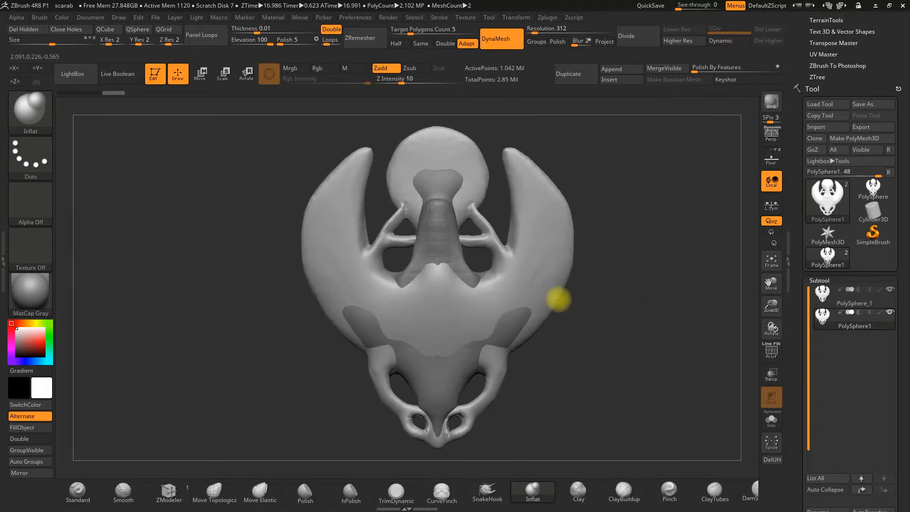
Merge the upper scarab subtool down into the other half with MergeDown and check the merged mesh's wireframe.
left_click(821, 294)
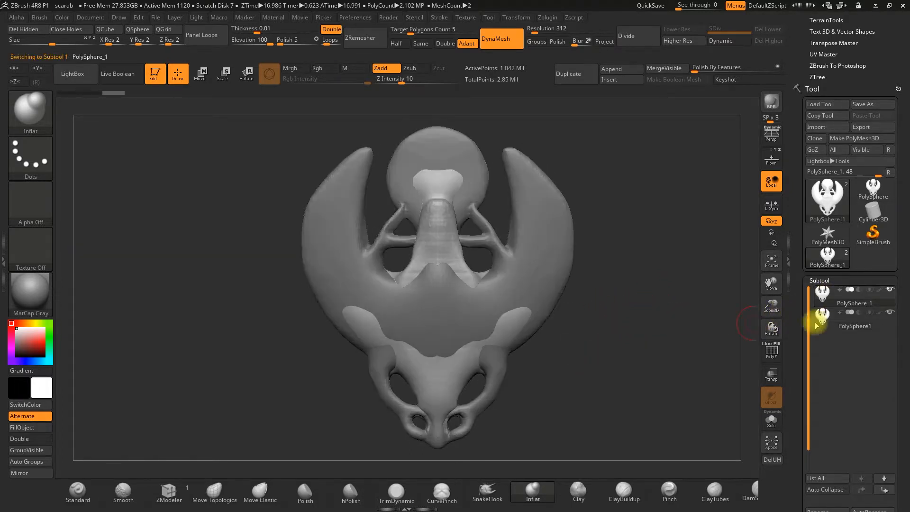
left_click_drag(799, 307, 798, 204)
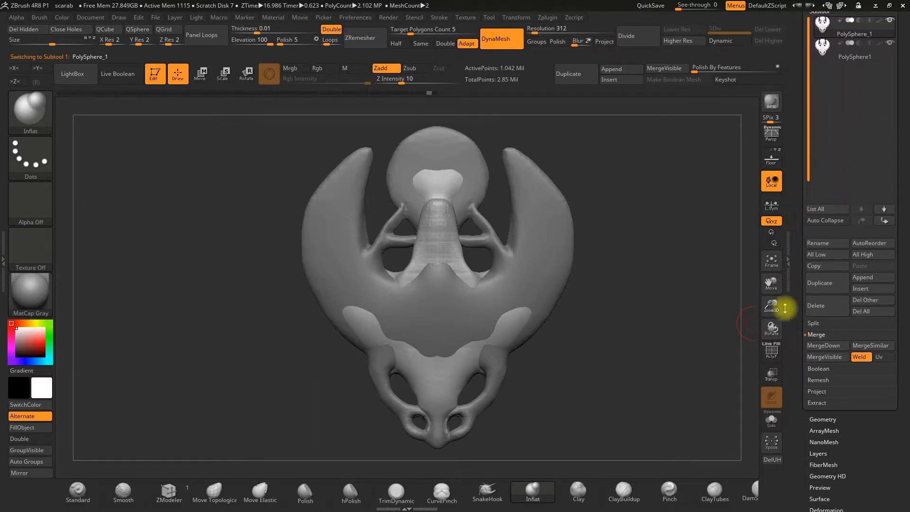
left_click(825, 347)
left_click(739, 367)
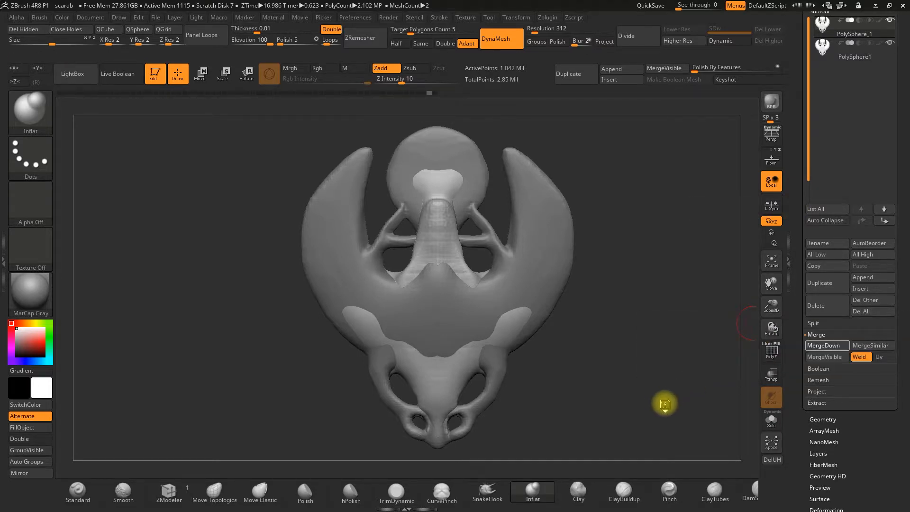
mouse_move(668, 365)
left_mouse_down("shift")
mouse_move(610, 347)
mouse_move(582, 358)
left_mouse_up("shift")
left_click_drag(615, 286, 677, 294, "alt")
left_click(770, 355)
left_click_drag(589, 301, 674, 290)
left_click(779, 349)
left_click_drag(693, 331, 690, 326)
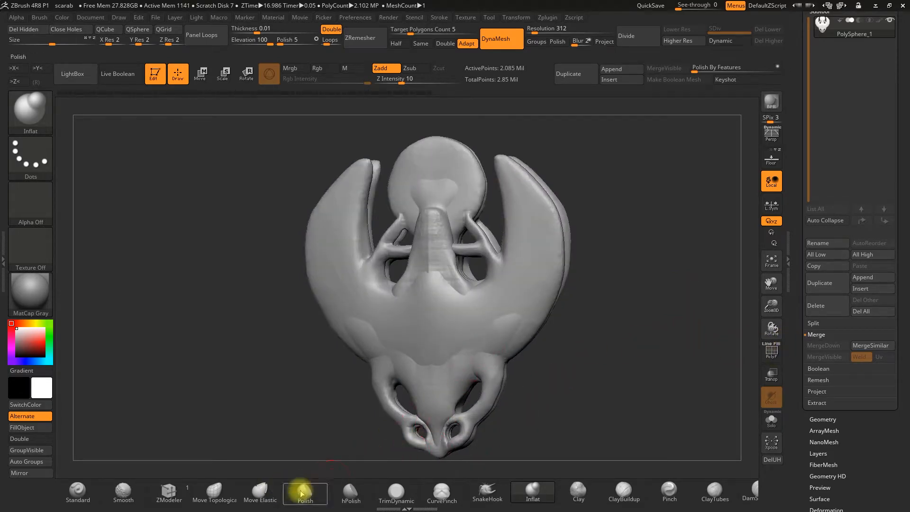
Pick the Move Topological brush, adjust its size, and turn on both X and Z symmetry for the merged scarab.
left_click(215, 497)
mouse_move(237, 404)
left_mouse_down()
mouse_move(396, 341)
mouse_move(381, 333)
left_mouse_up()
key("space")
left_click_drag(329, 358, 378, 349)
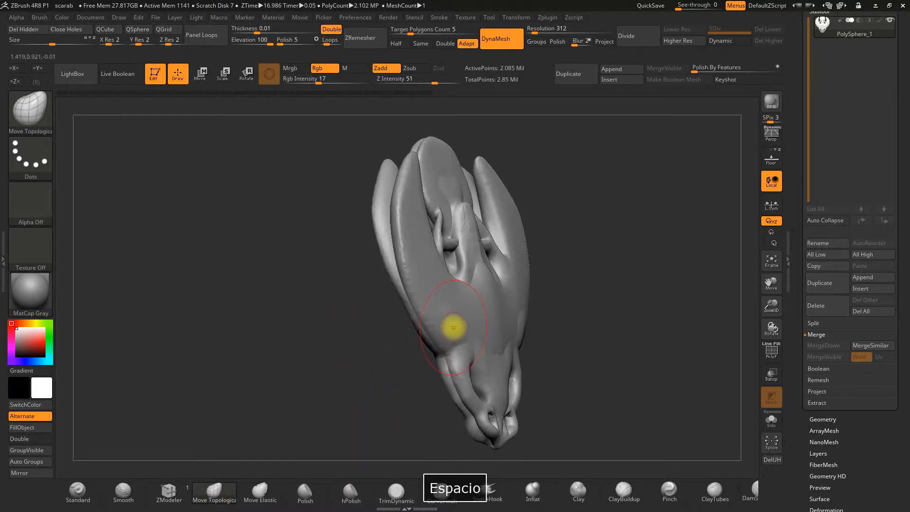
key("x")
left_click_drag(653, 357, 635, 374)
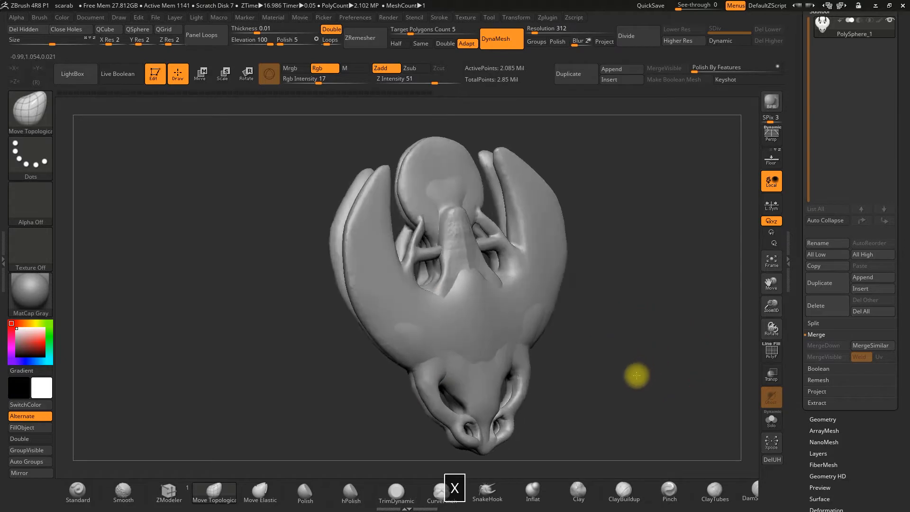
left_click_drag(515, 361, 289, 292)
left_click(15, 81)
left_click_drag(119, 142, 244, 242)
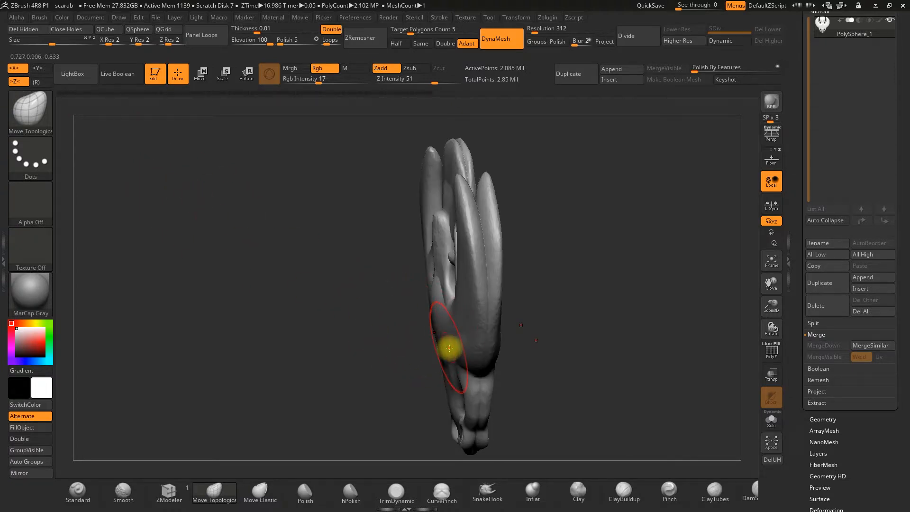
Try pulling the side of the lower body with Move Topological in side view, and undo the stroke.
left_click_drag(544, 351, 534, 353, "shift")
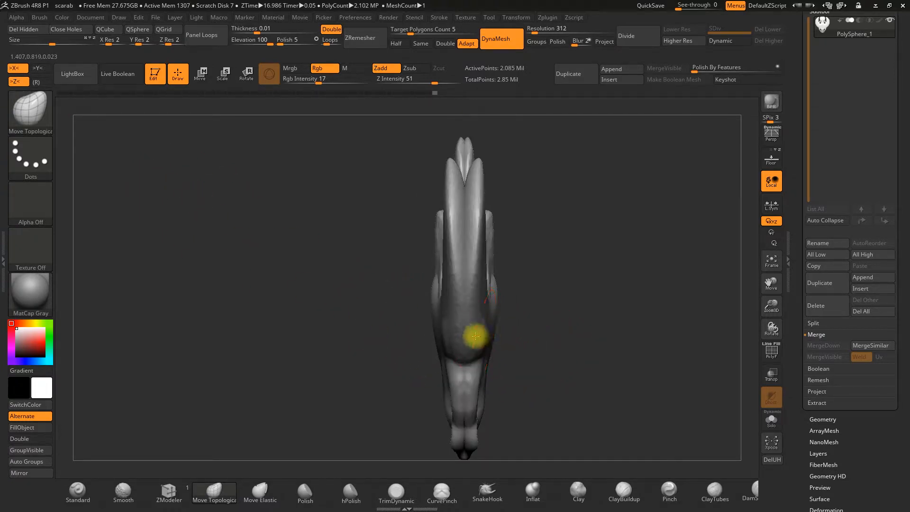
key("ctrl+z")
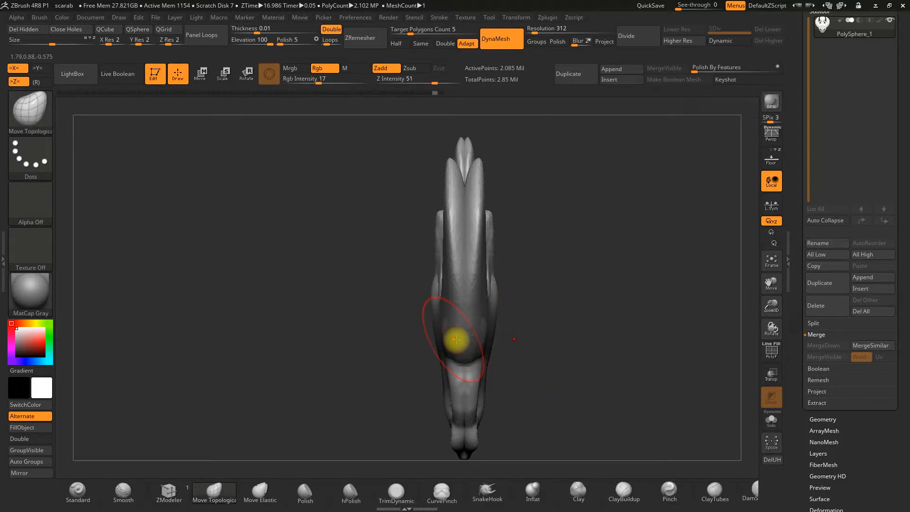
mouse_move(539, 345)
left_mouse_down()
mouse_move(189, 307)
mouse_move(221, 272)
left_mouse_up()
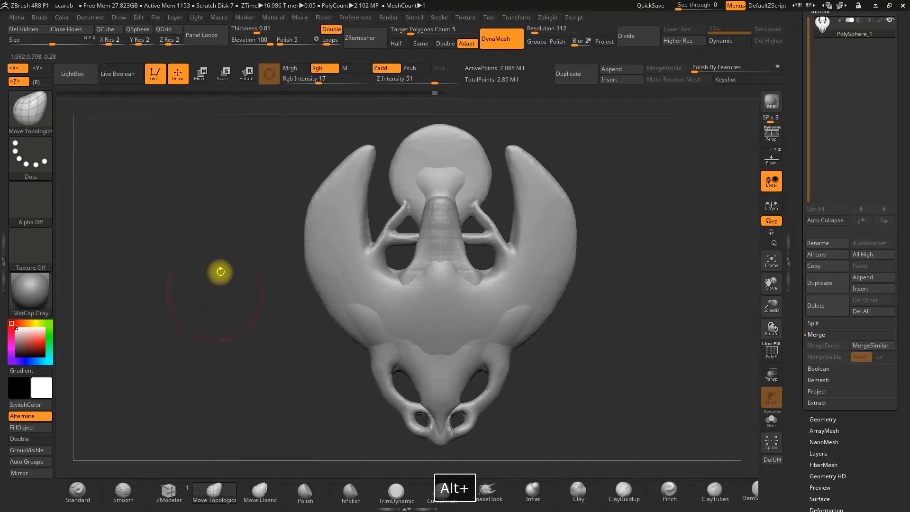
Show the transform gizmo on the scarab in side view and turn on Local Symmetry.
left_click(201, 74)
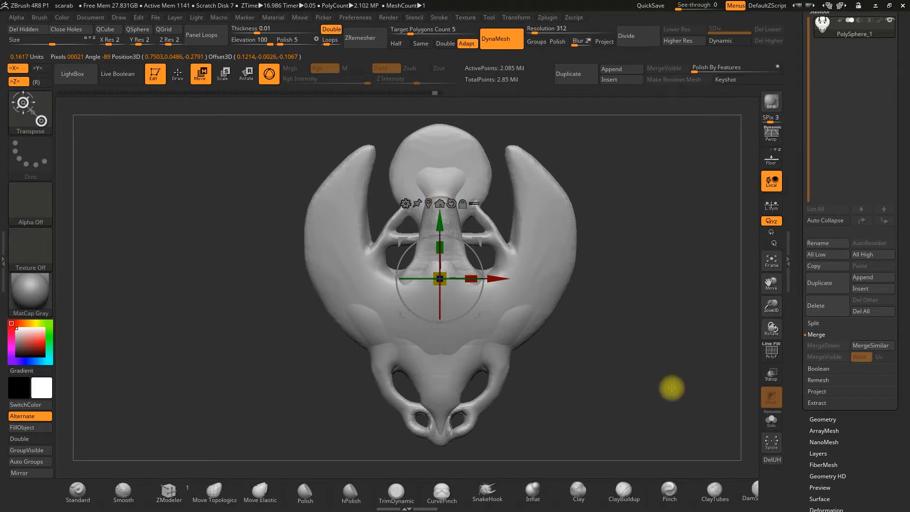
left_click_drag(670, 386, 386, 331)
left_click_drag(486, 365, 418, 326)
left_click(771, 221)
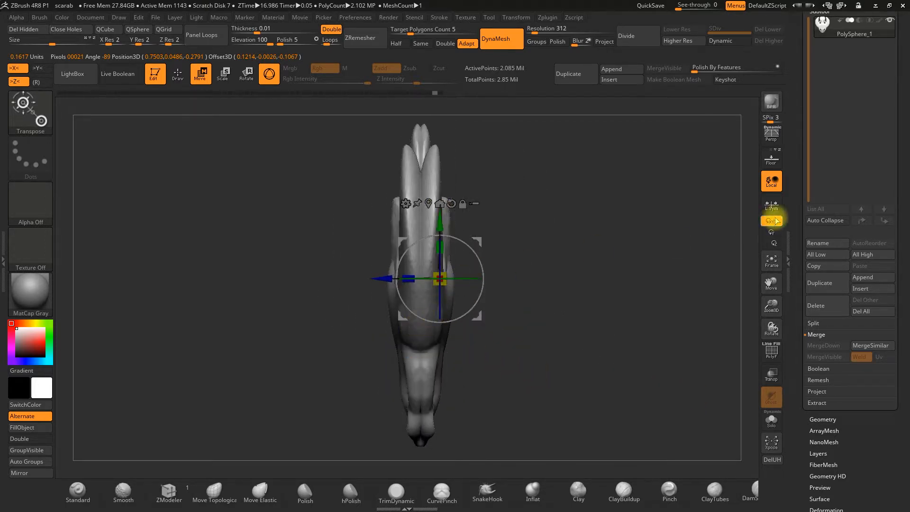
left_click(772, 207)
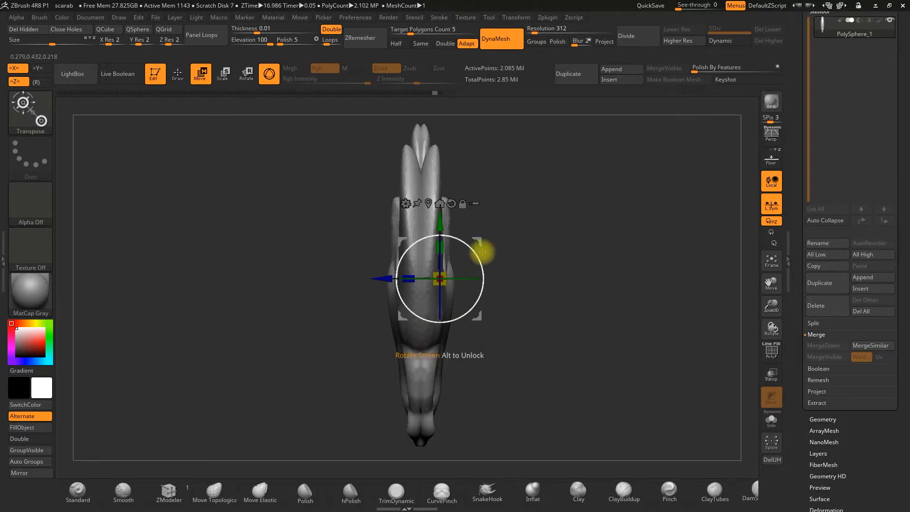
Center the gizmo on the scarab mesh and return to drawing with Move Topological.
left_click(428, 203)
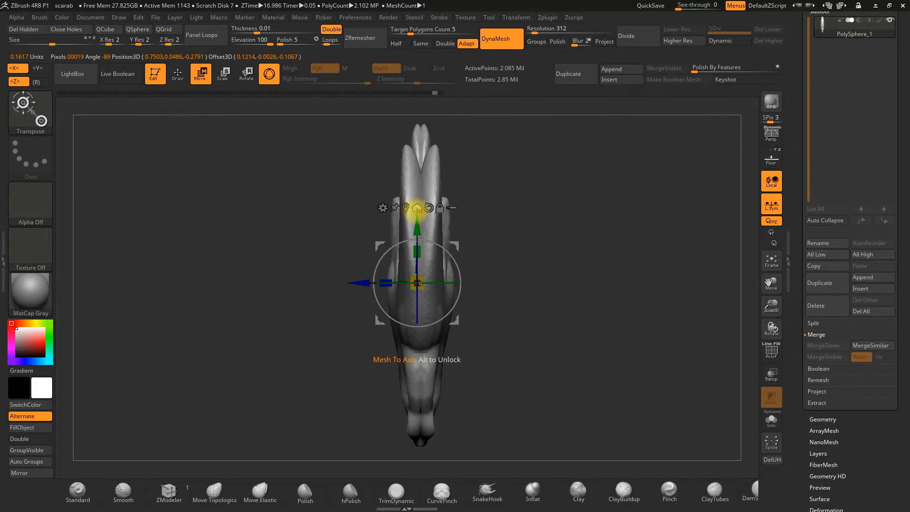
left_click(406, 208)
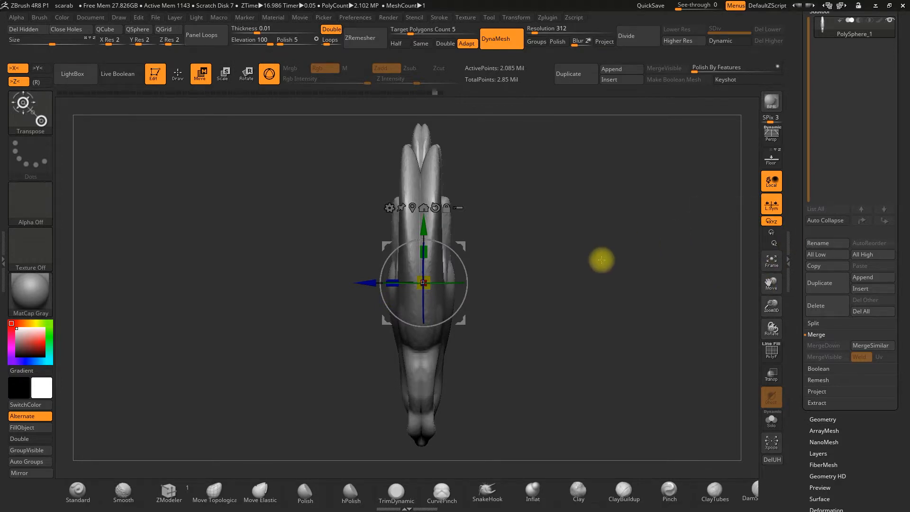
left_click_drag(602, 259, 441, 274)
left_click(178, 78)
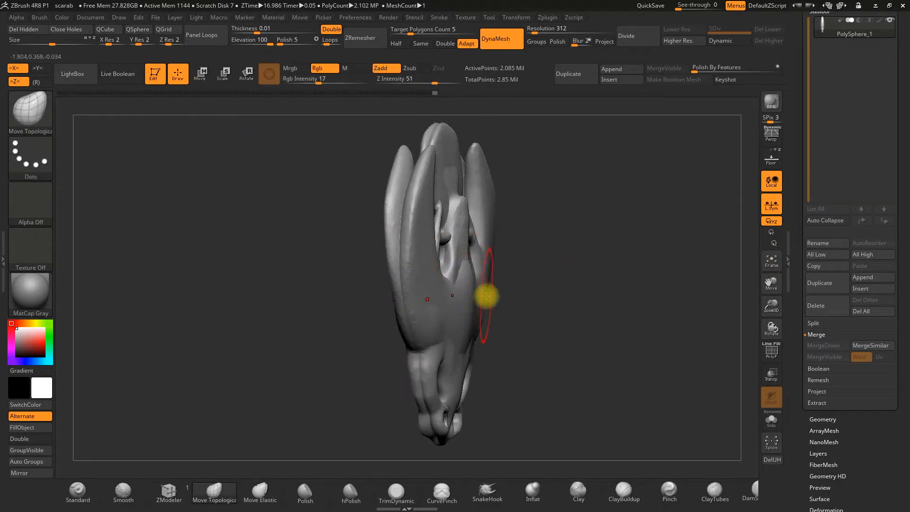
Reshape the lower sides of the body symmetrically with Move Topological, and recompute the DynaMesh at resolution 312.
left_click_drag(534, 316, 544, 318, "shift")
left_click_drag(485, 317, 466, 330)
mouse_move(539, 340)
left_mouse_down()
mouse_move(574, 351)
mouse_move(447, 327)
left_mouse_up()
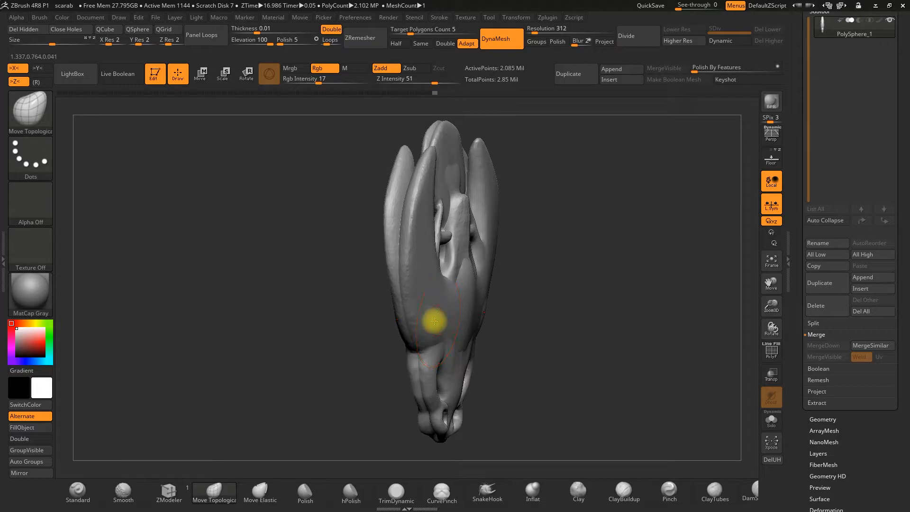
left_click_drag(437, 320, 516, 346)
mouse_move(643, 354)
left_mouse_down("alt")
mouse_move(604, 373)
mouse_move(579, 354)
mouse_move(522, 352)
left_mouse_up("alt")
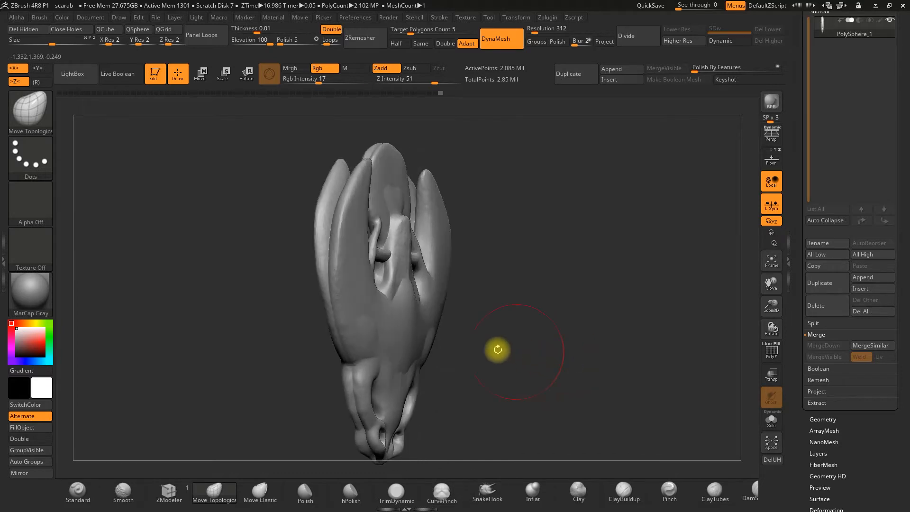
key("space")
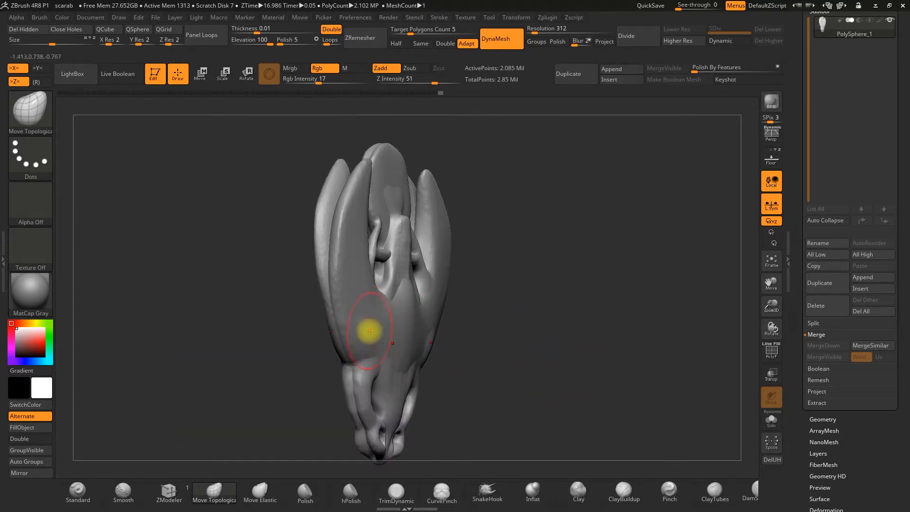
left_click_drag(440, 380, 488, 384)
left_click_drag(647, 333, 616, 338, "alt")
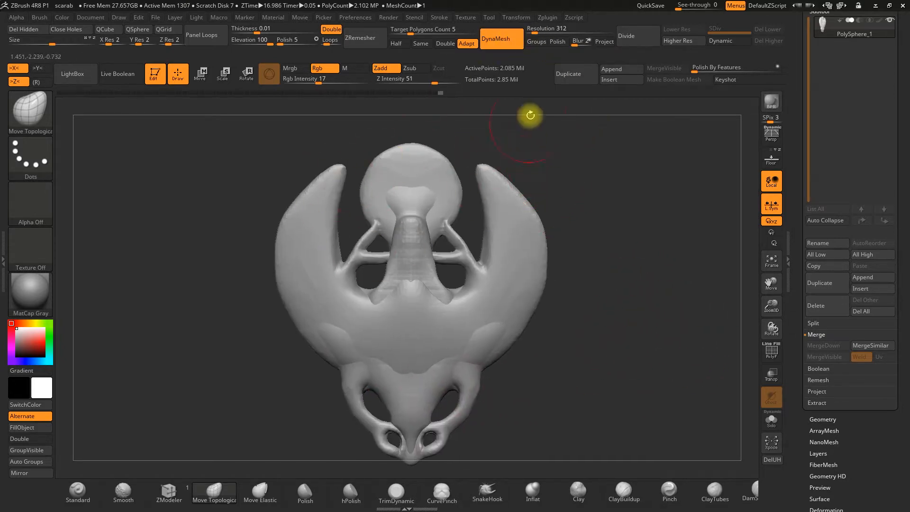
mouse_move(567, 365)
left_mouse_down("ctrl")
mouse_move(682, 213)
mouse_move(643, 344)
left_mouse_up("ctrl")
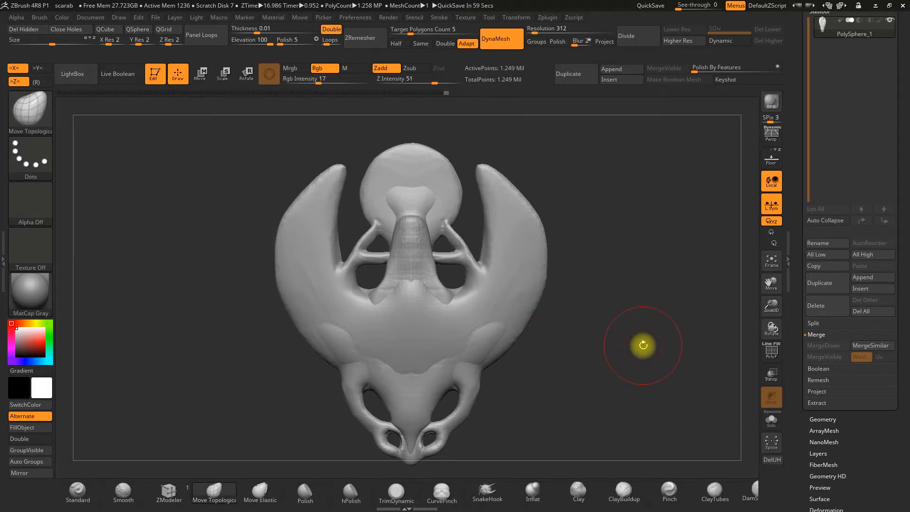
Check the wing tips from the side, duplicate the scarab subtool, and reselect the original with the copy hidden.
left_click_drag(584, 355, 406, 187)
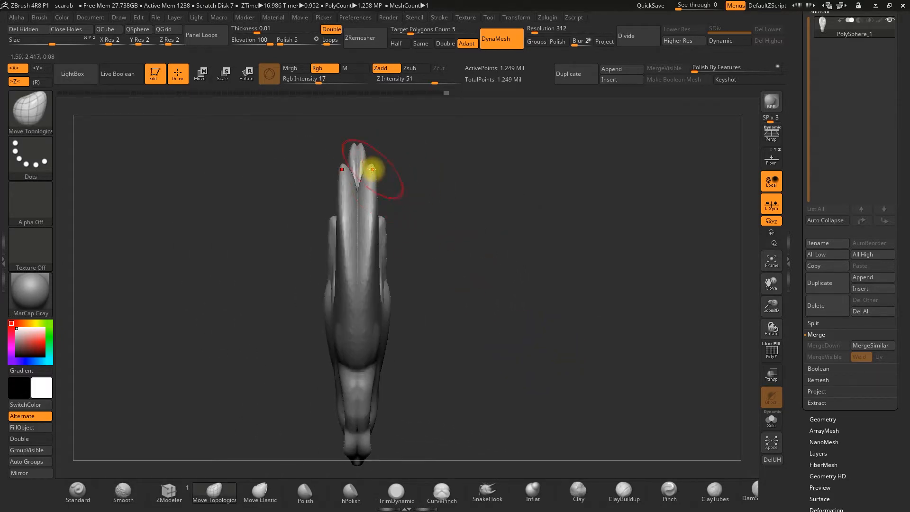
key("space")
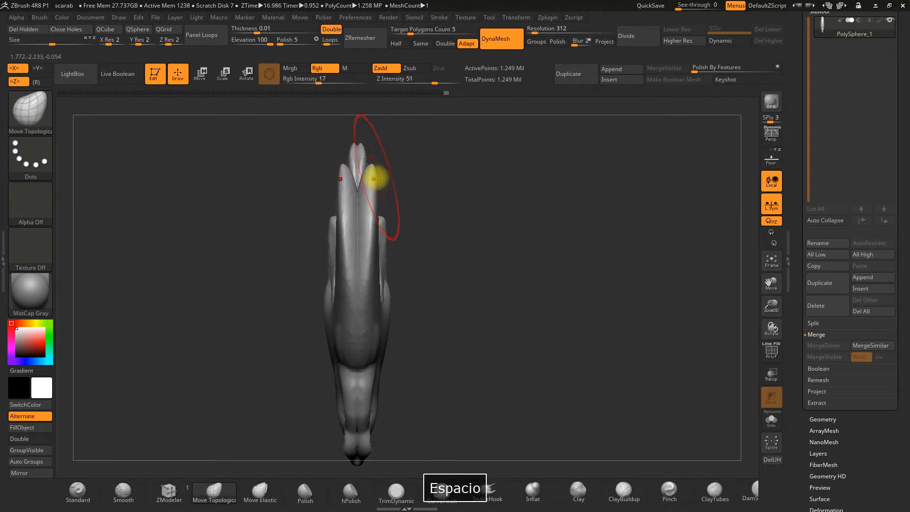
left_click_drag(479, 228, 588, 294)
mouse_move(589, 259)
left_mouse_down("alt")
mouse_move(594, 266)
mouse_move(593, 258)
left_mouse_up("alt")
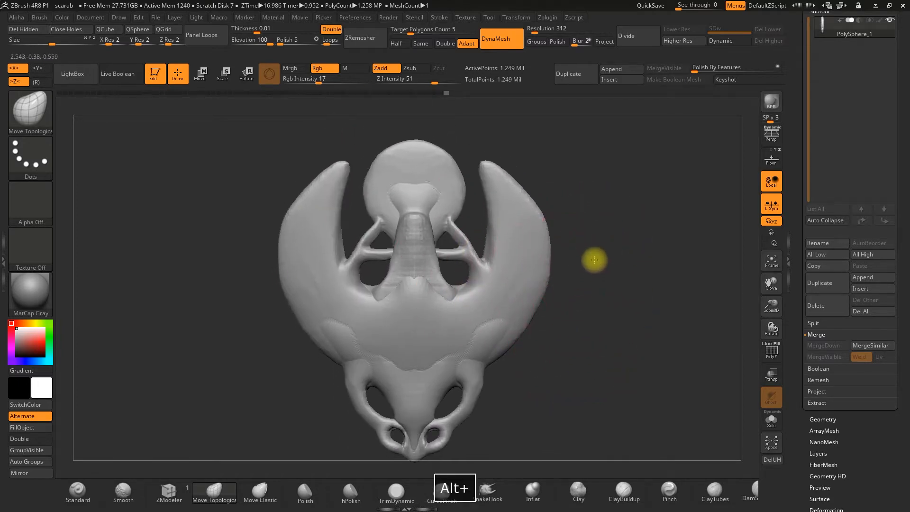
left_click(821, 285)
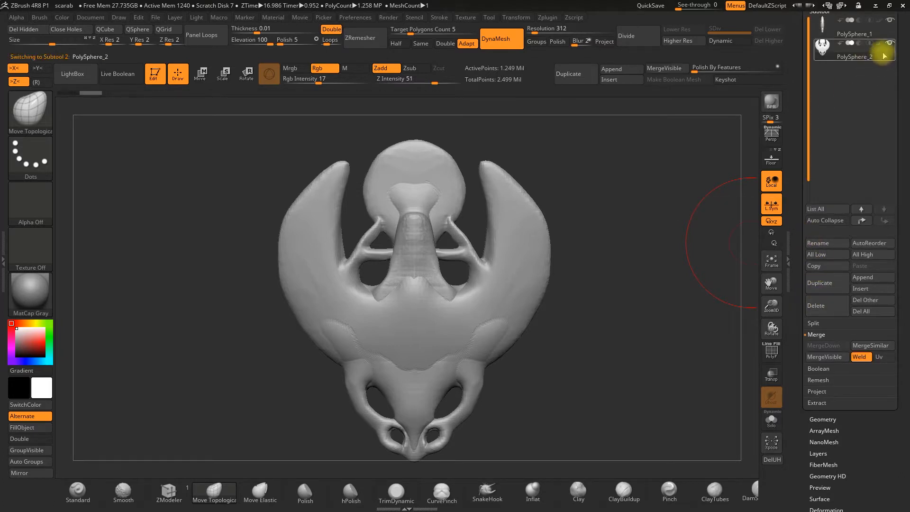
left_click(821, 26)
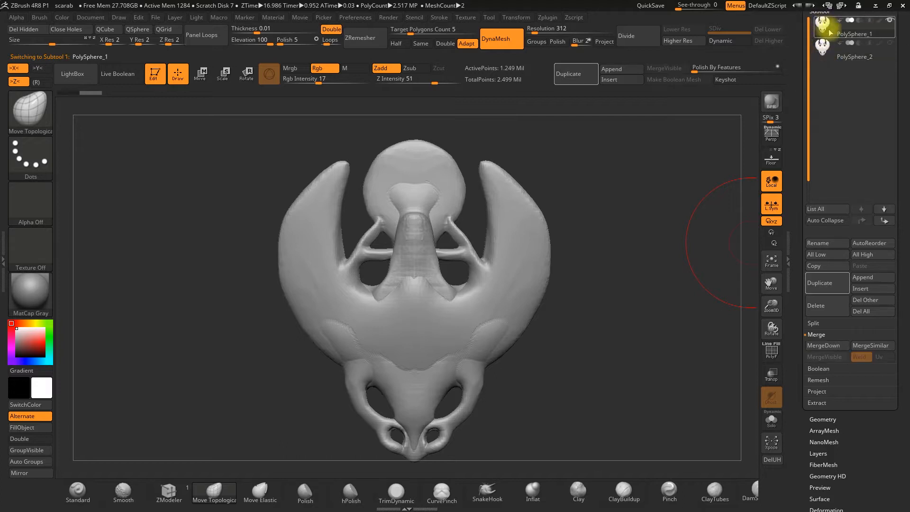
ZRemesh the original scarab with a target polygon count of 0.9447 and check the new topology in Polyframe.
left_click_drag(580, 289, 575, 277, "alt")
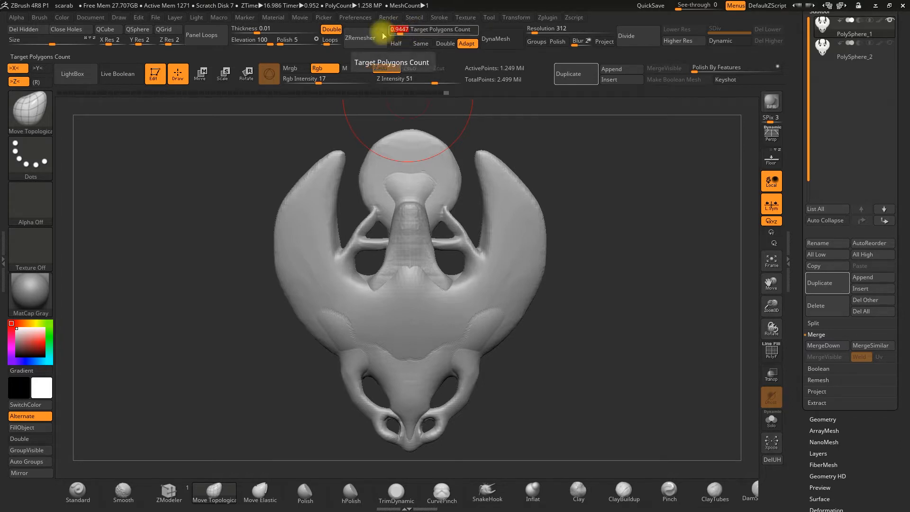
left_click(363, 43)
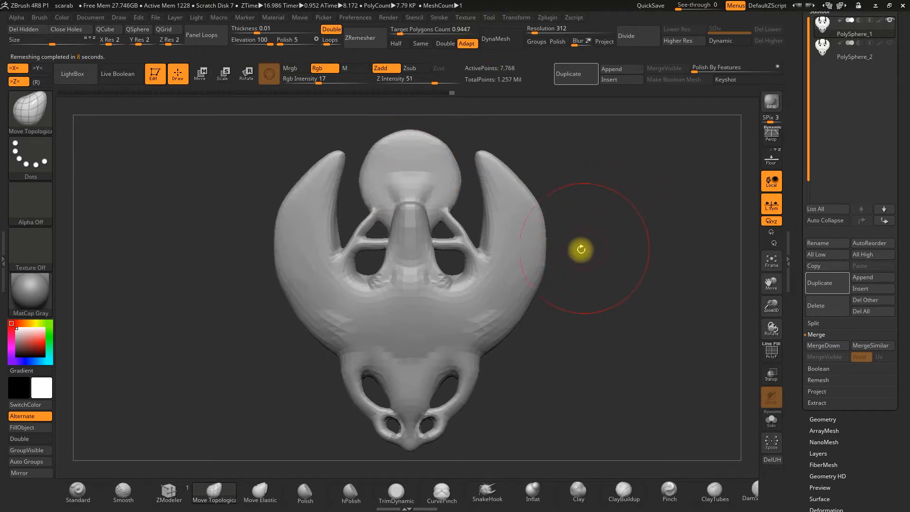
left_click_drag(613, 305, 493, 316)
left_click_drag(484, 350, 557, 354, "alt")
left_click_drag(609, 311, 635, 308, "alt")
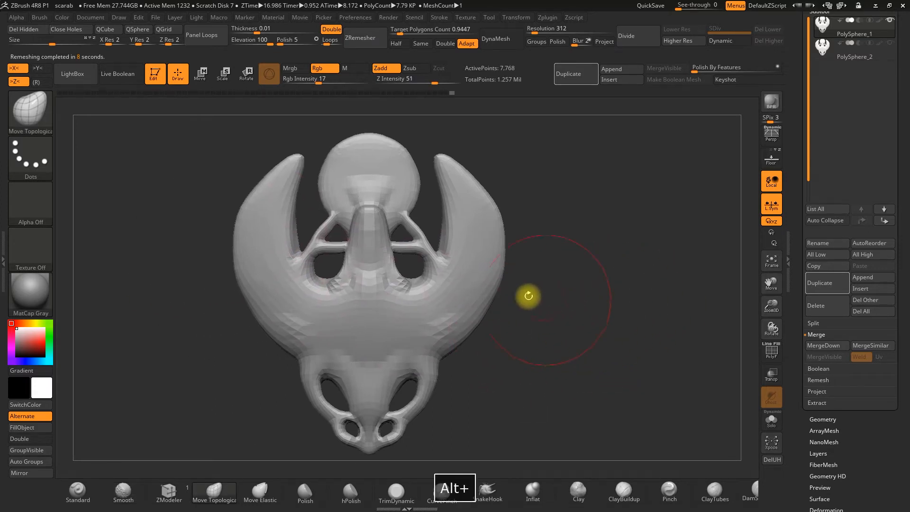
left_click(772, 354)
left_click(771, 350)
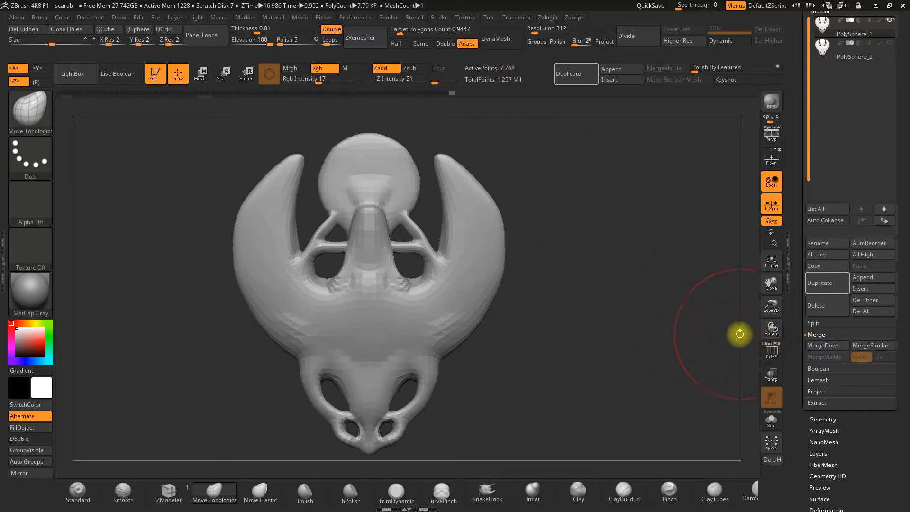
left_click(771, 350)
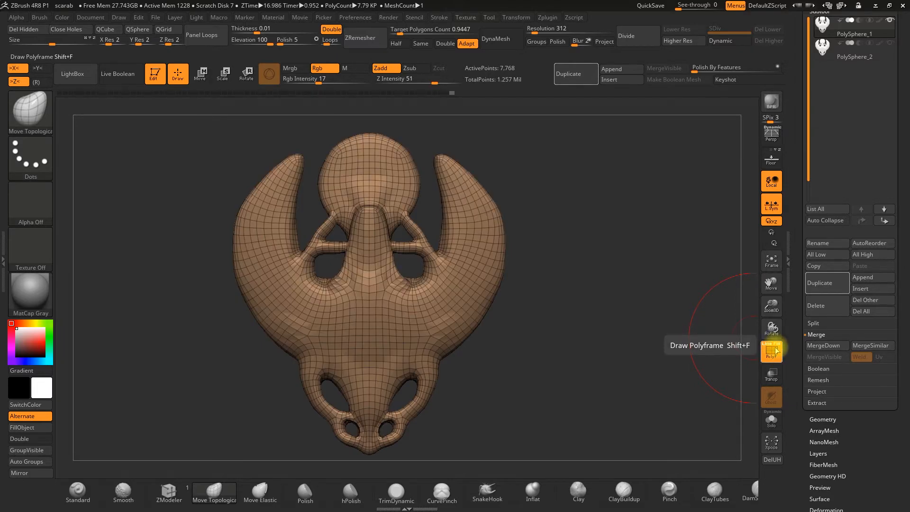
left_click(776, 349)
Reduce the Move Topological draw size to 251 and return to the front view of the scarab.
key("space")
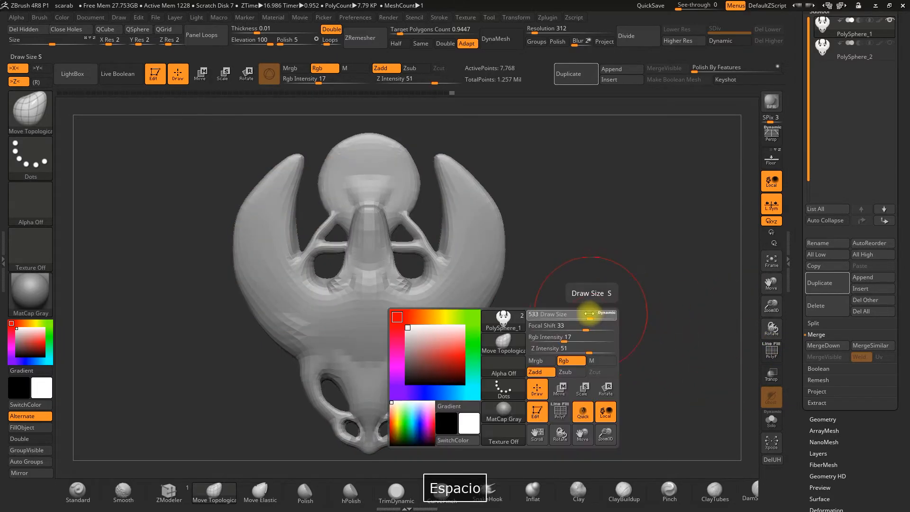
left_click_drag(553, 335, 563, 319)
key("space")
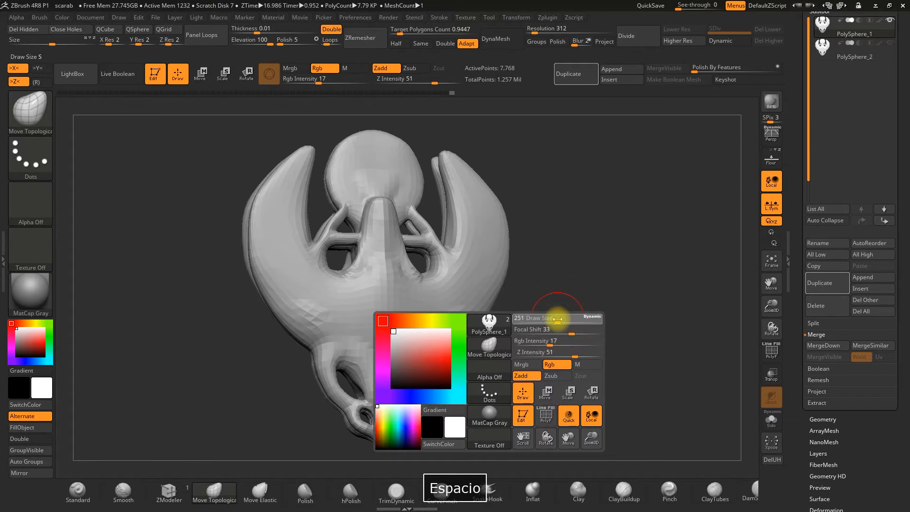
left_click_drag(455, 286, 578, 303)
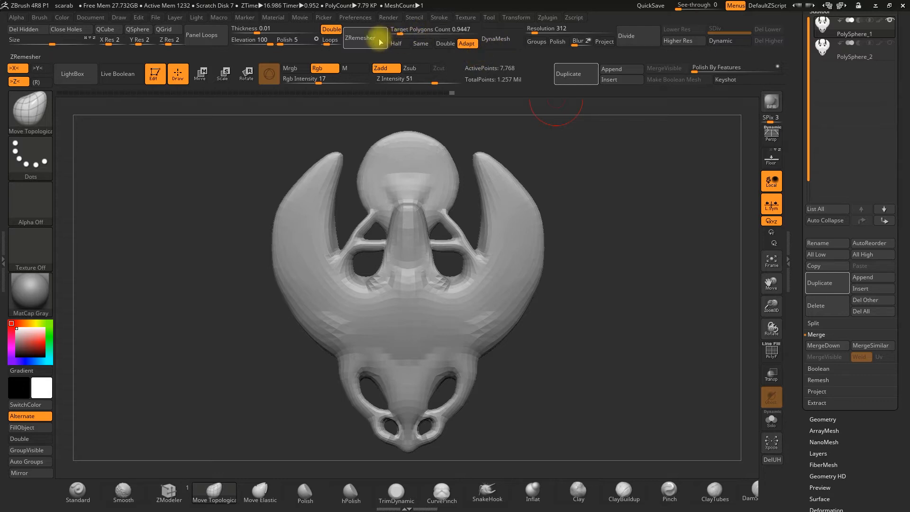
Subdivide the remeshed scarab twice and convert it to a DynaMesh at resolution 312 without freezing subdivision levels.
left_click(633, 42)
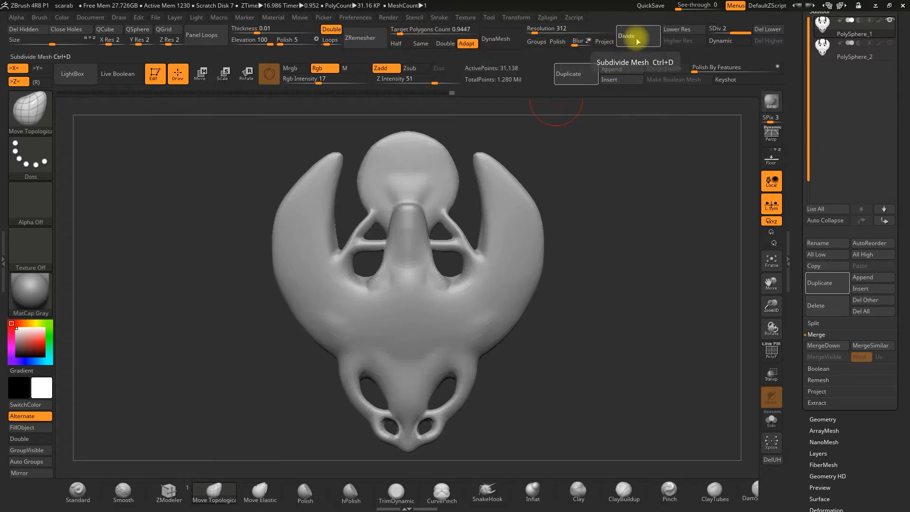
left_click(638, 42)
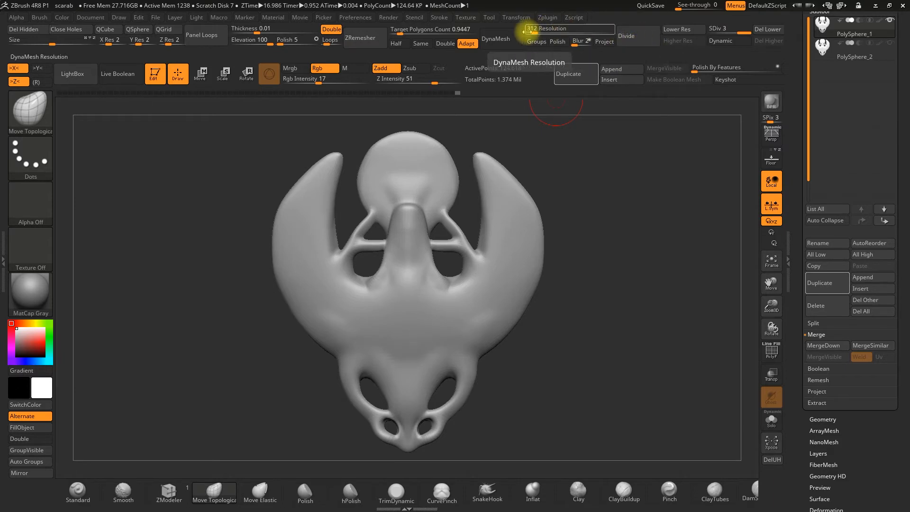
left_click(512, 44)
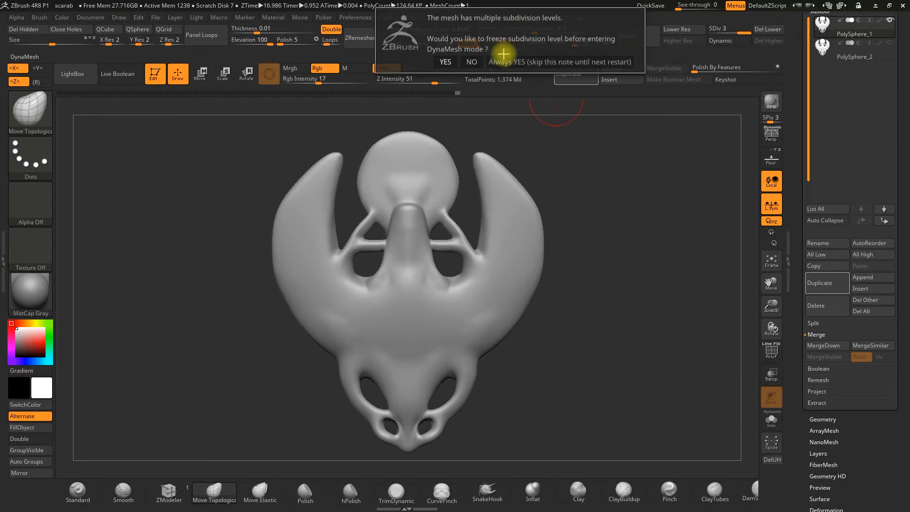
left_click(463, 63)
Examine the smoothed scarab from the front, side and below, and briefly toggle the floor grid.
left_click_drag(637, 256, 623, 295)
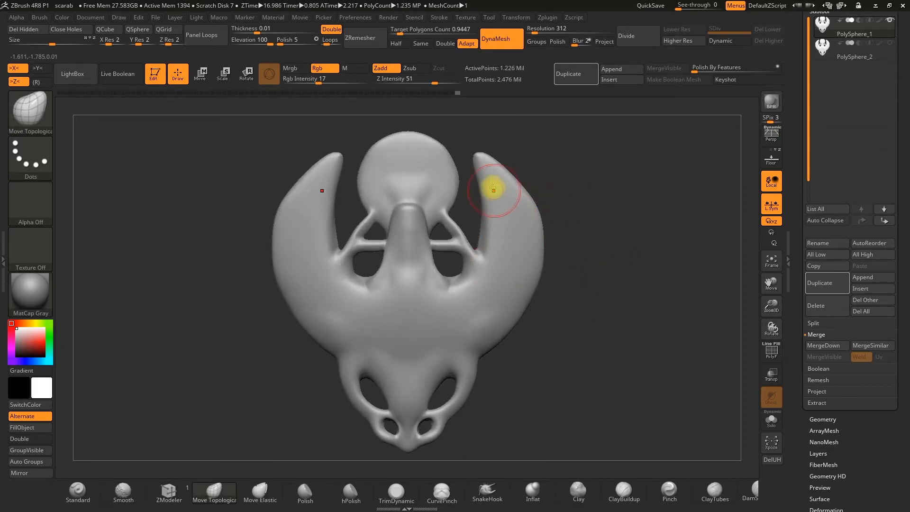
left_click_drag(598, 164, 387, 240)
left_click_drag(510, 231, 612, 252)
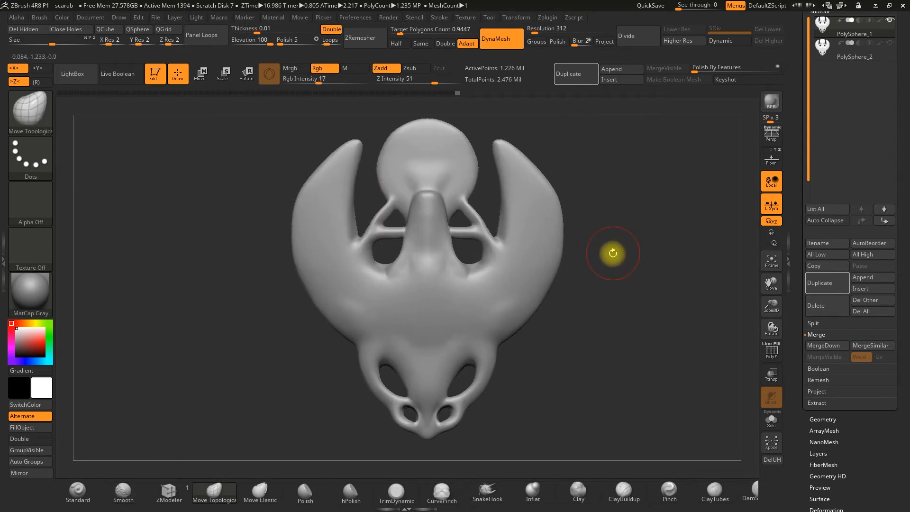
mouse_move(612, 253)
left_mouse_down()
mouse_move(576, 282)
mouse_move(540, 290)
left_mouse_up()
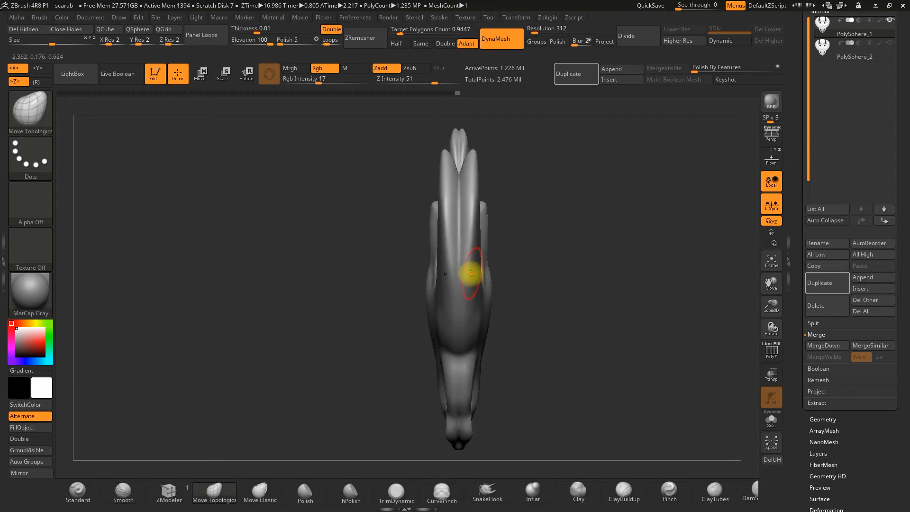
left_click_drag(478, 168, 481, 250)
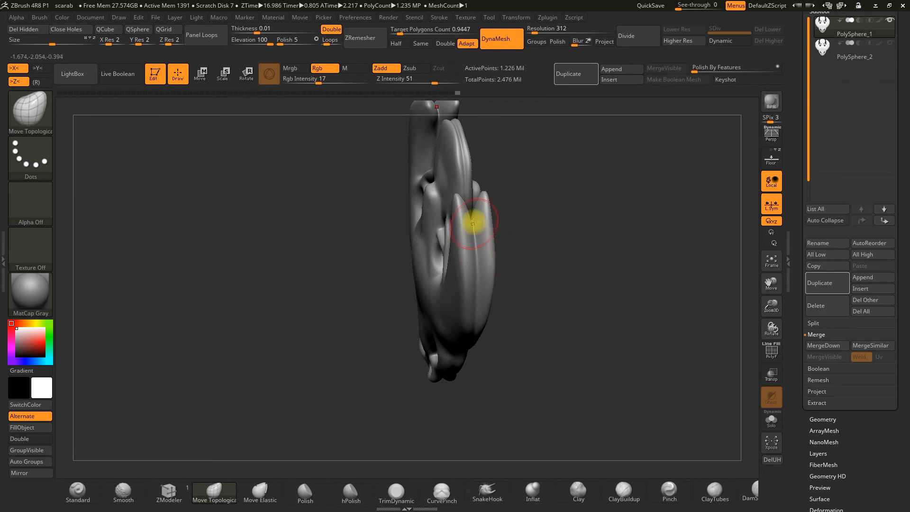
left_click_drag(552, 279, 567, 349)
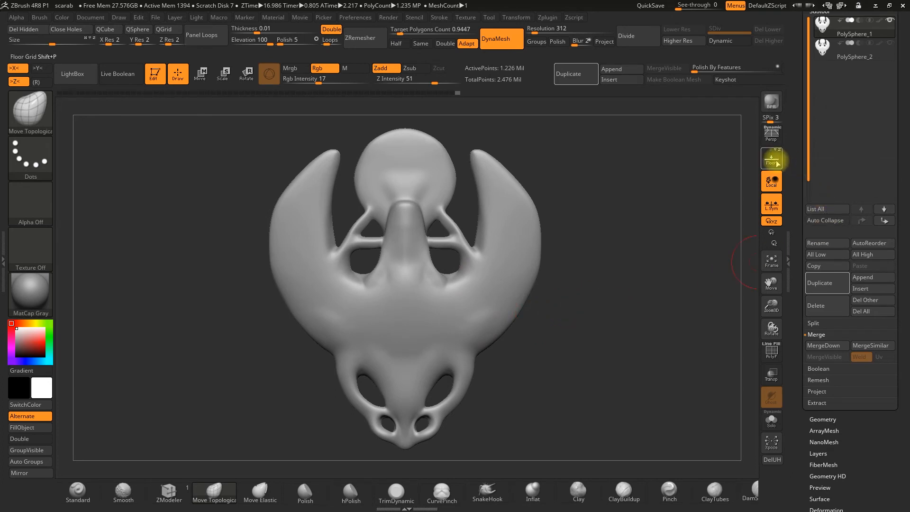
left_click(773, 163)
left_click(769, 165)
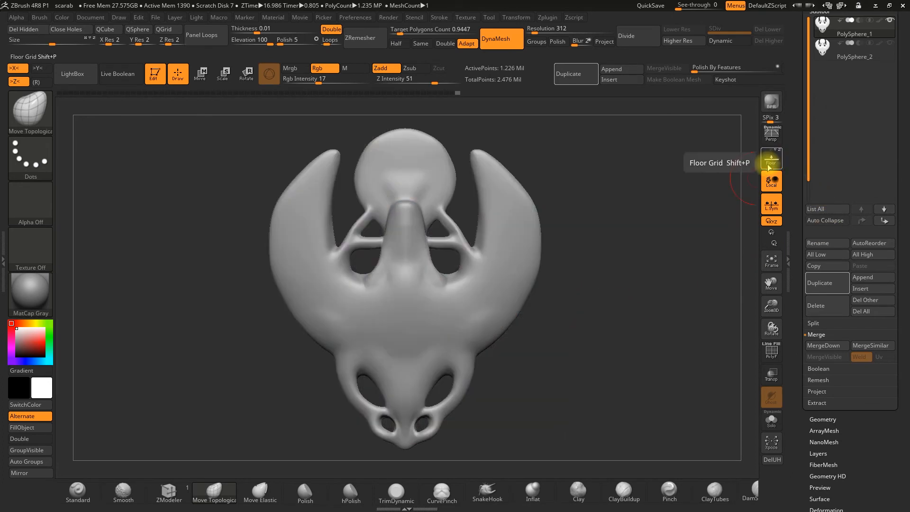